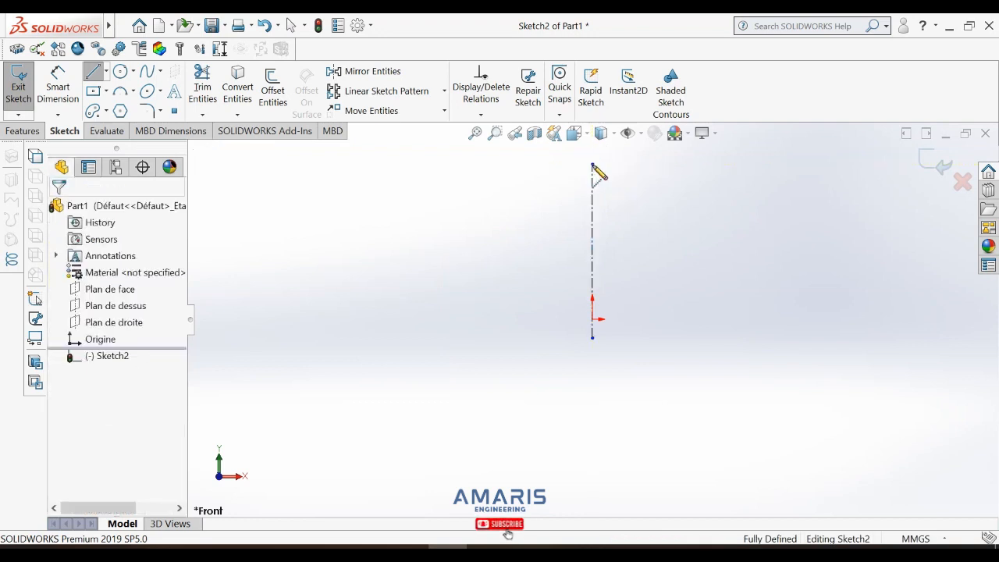
Sketch an L-shaped profile: a horizontal line about 50 mm long from the origin, plus a vertical line upward from its outer end.
key("l")
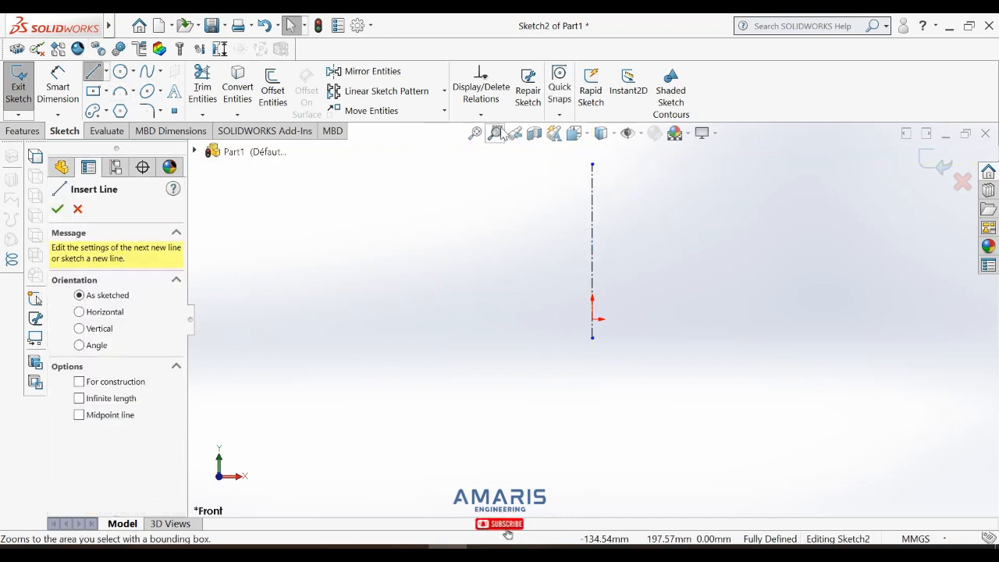
key("f")
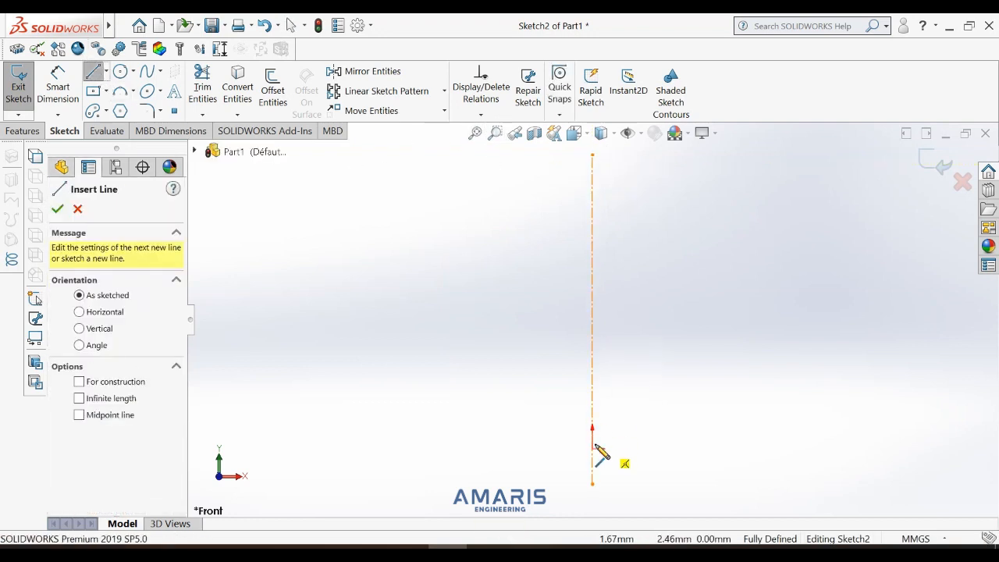
left_click(592, 449)
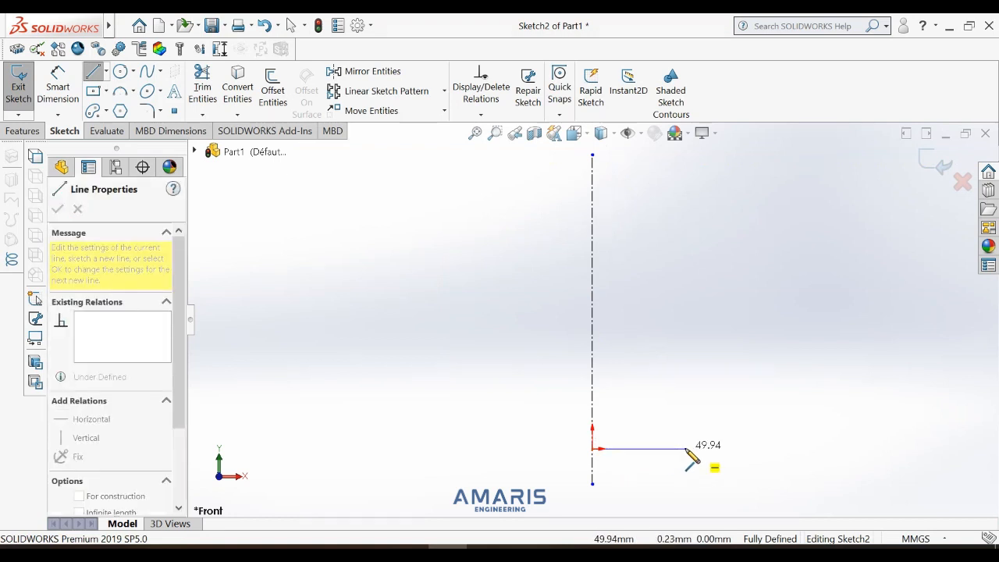
left_click(686, 449)
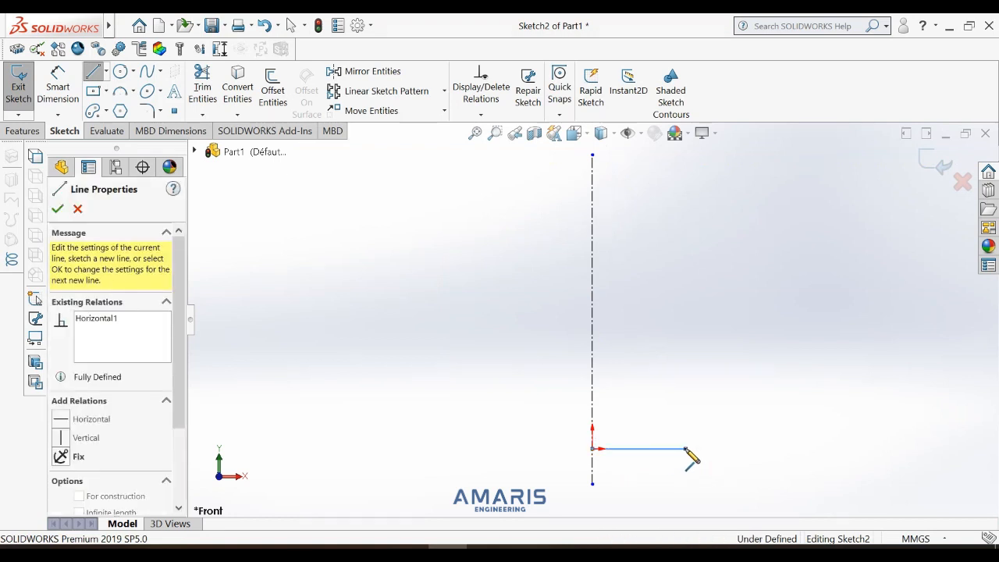
left_click(686, 176)
key("Escape")
Dimension the horizontal base line of the profile to 1.75 mm.
left_click(58, 86)
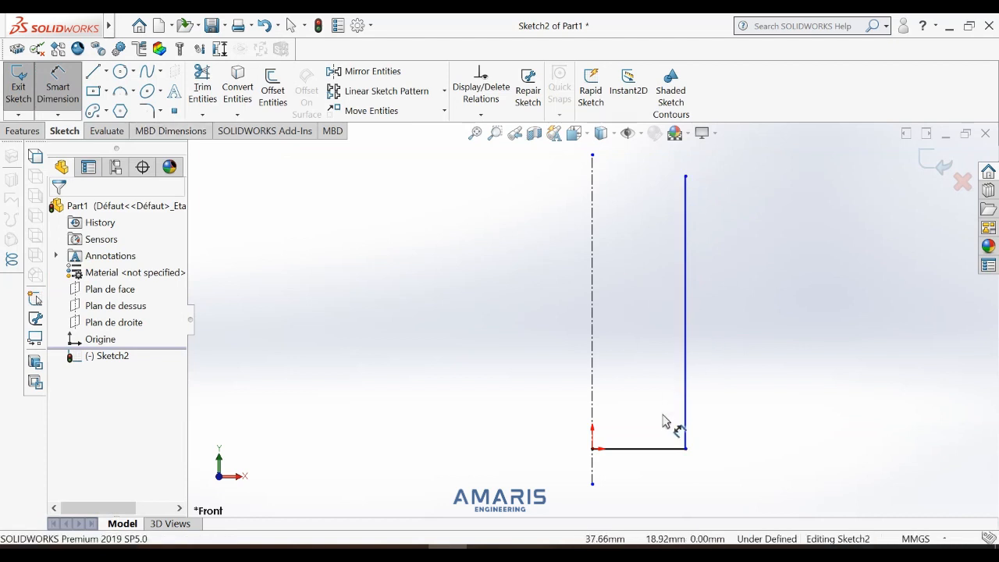
left_click(644, 452)
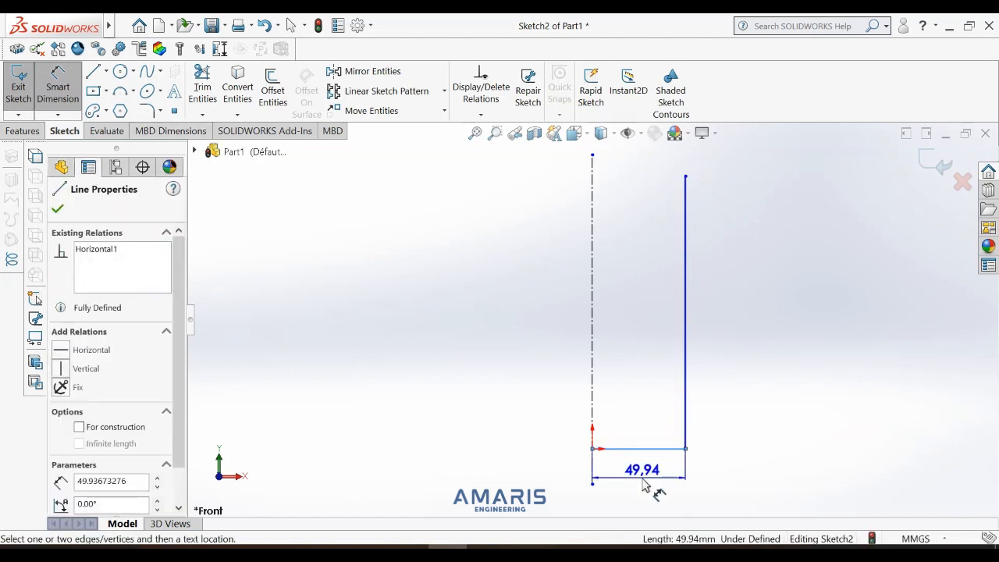
left_click(646, 486)
type("1")
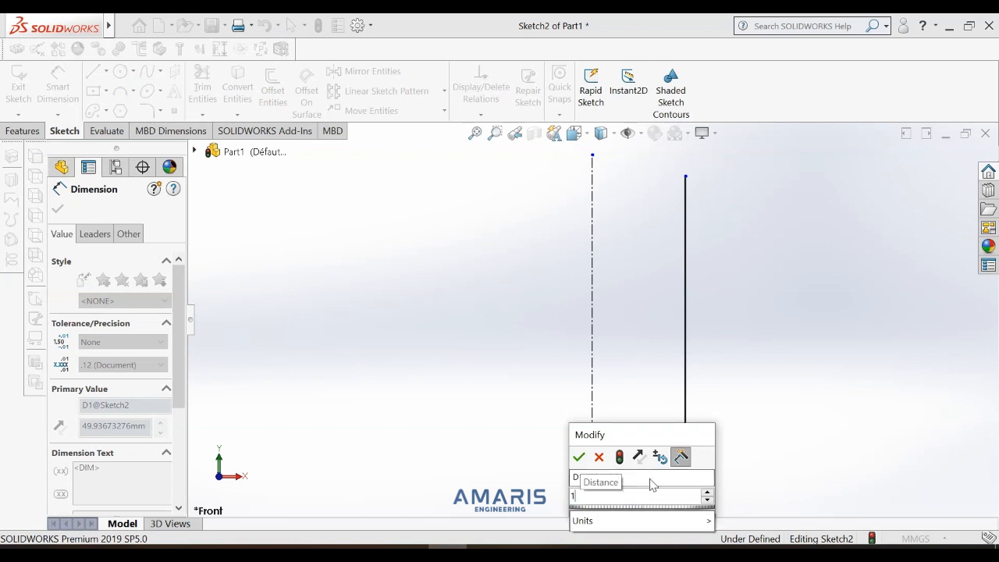
type(".75")
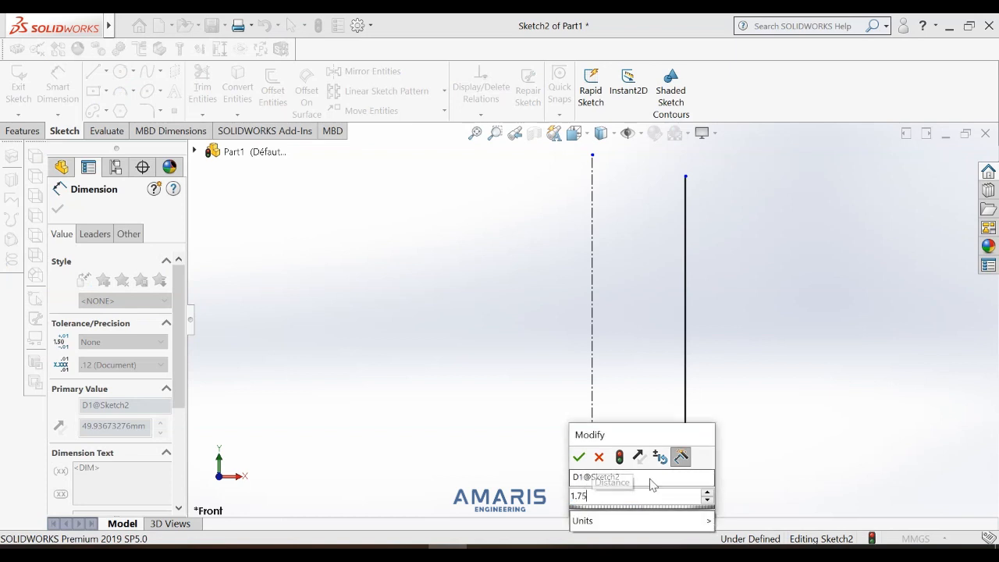
key("Return")
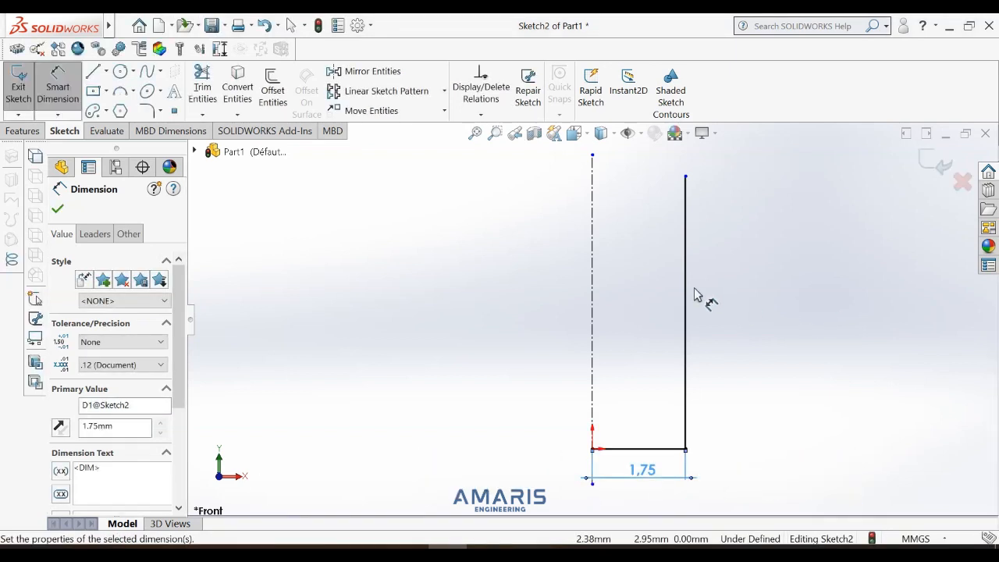
Dimension the vertical line of the profile to 4 mm and finish dimensioning.
left_click(685, 304)
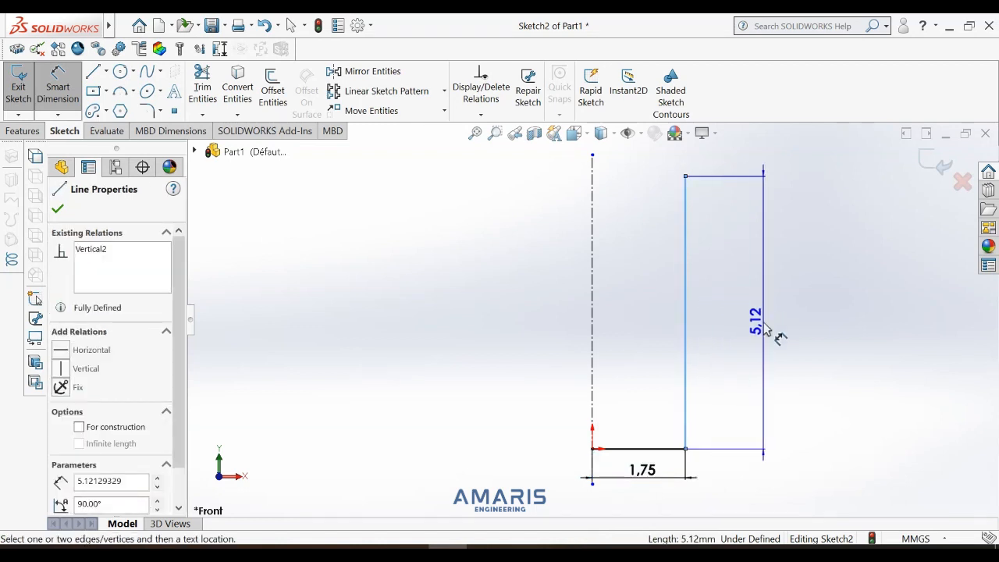
left_click(767, 329)
type("4")
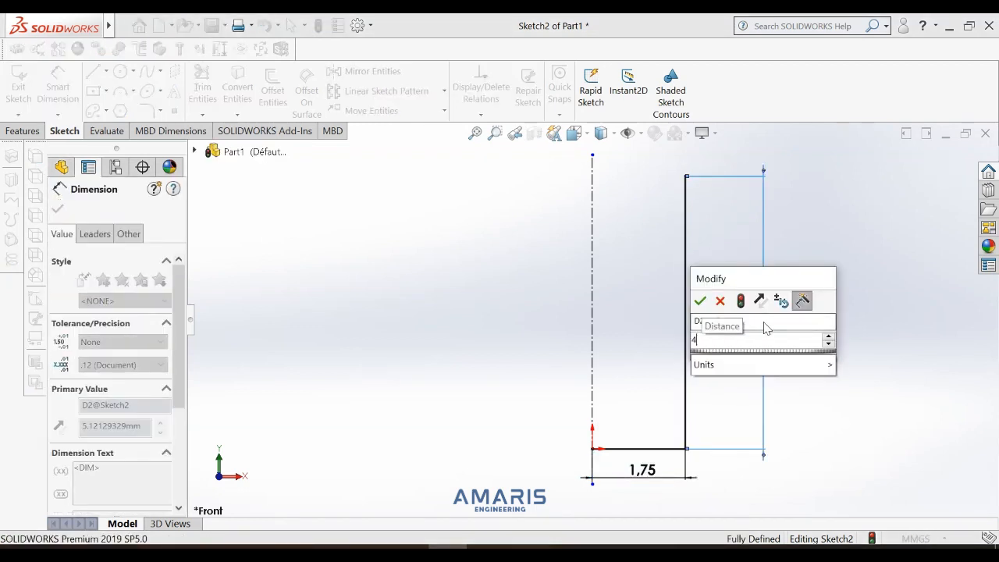
key("Return")
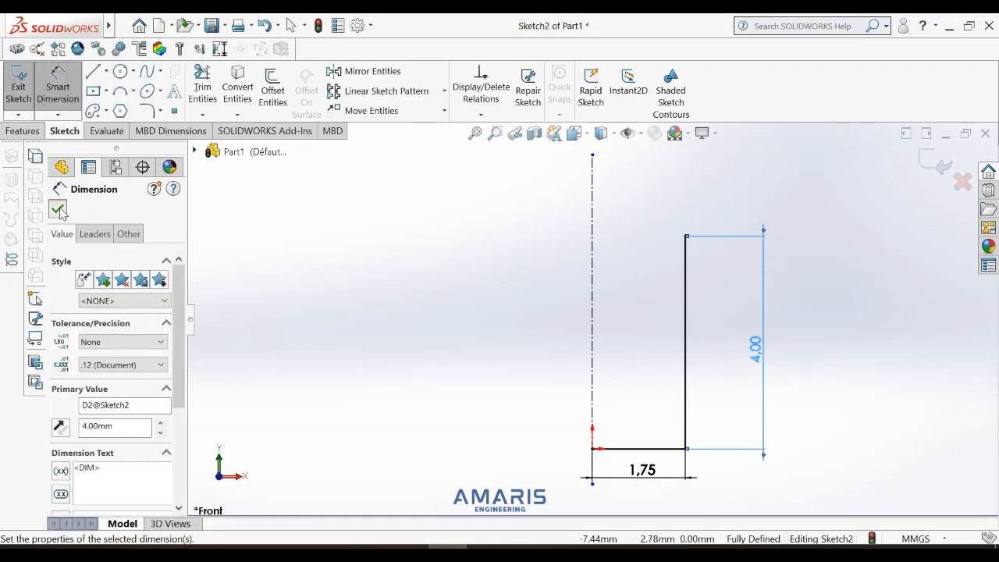
left_click(58, 210)
Apply a 0.25 mm sketch fillet to the corner between the horizontal and vertical lines.
left_click(145, 113)
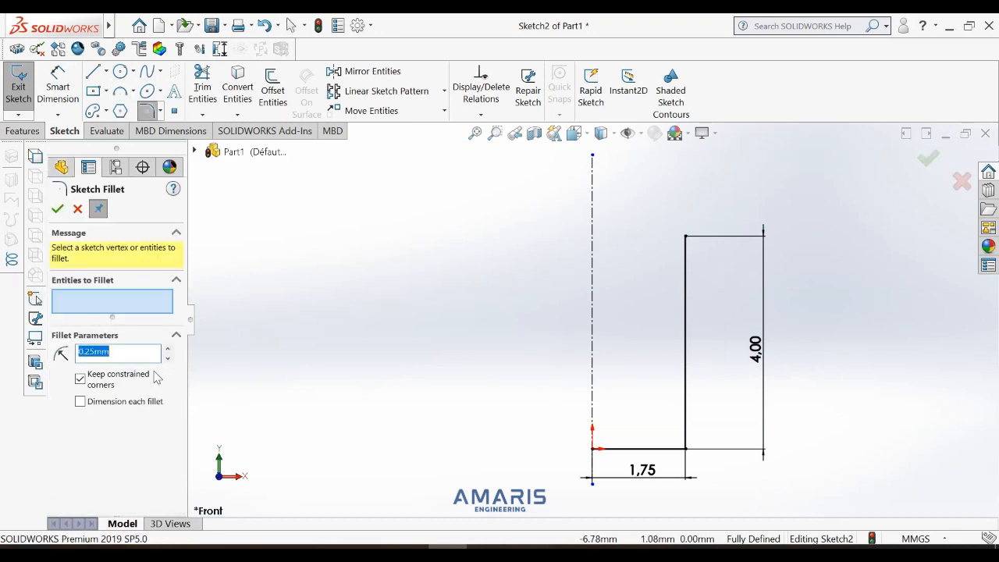
left_click(685, 450)
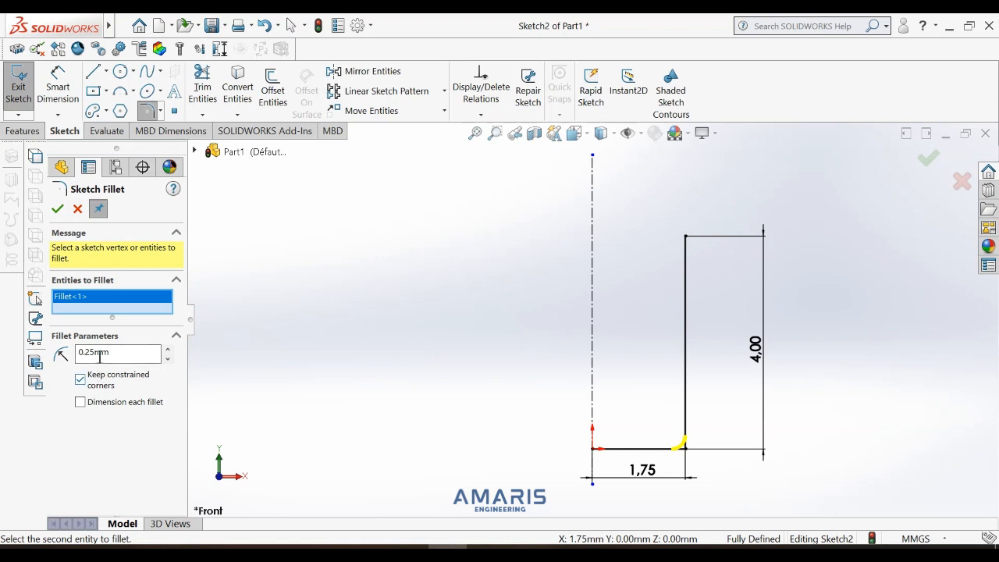
left_click(58, 213)
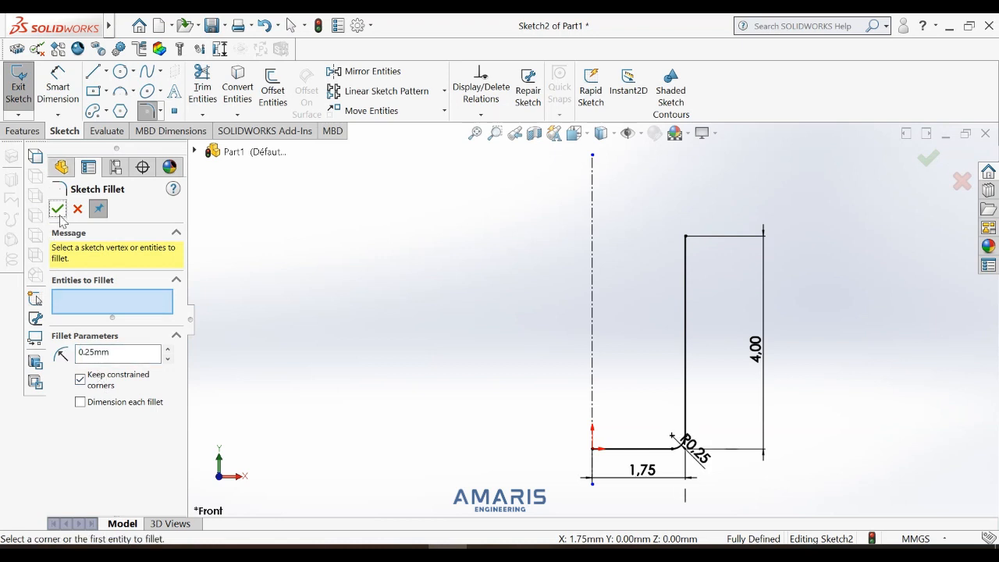
left_click(62, 212)
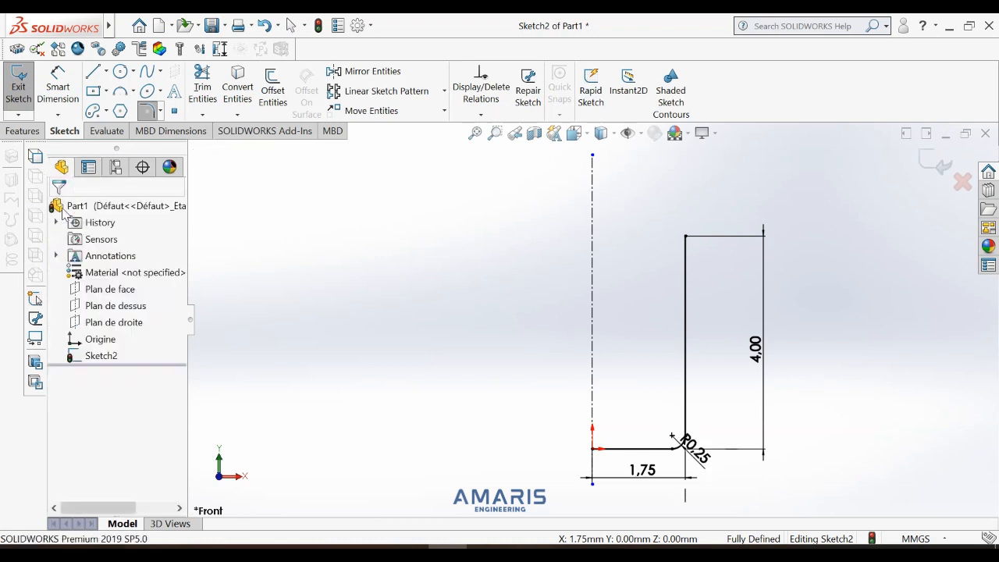
Start a 360-degree thin Revolved Boss/Base of the profile about the centreline, keeping the sketch open.
left_click(24, 131)
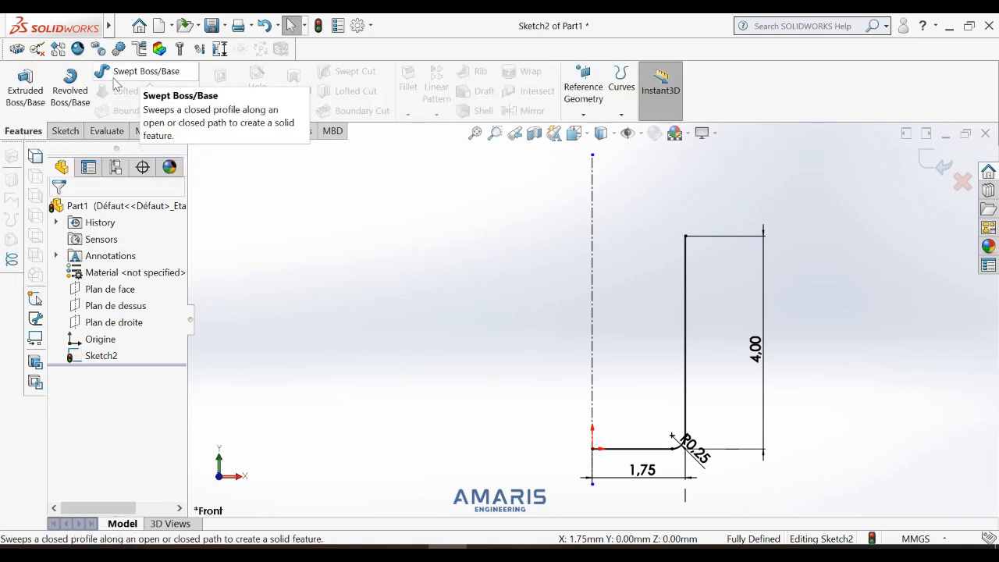
left_click(77, 92)
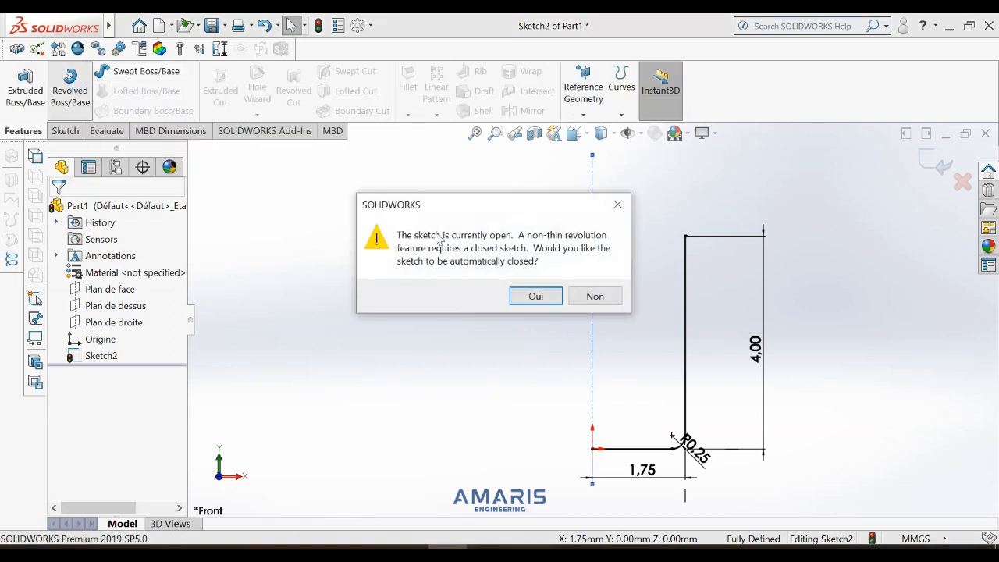
left_click(594, 303)
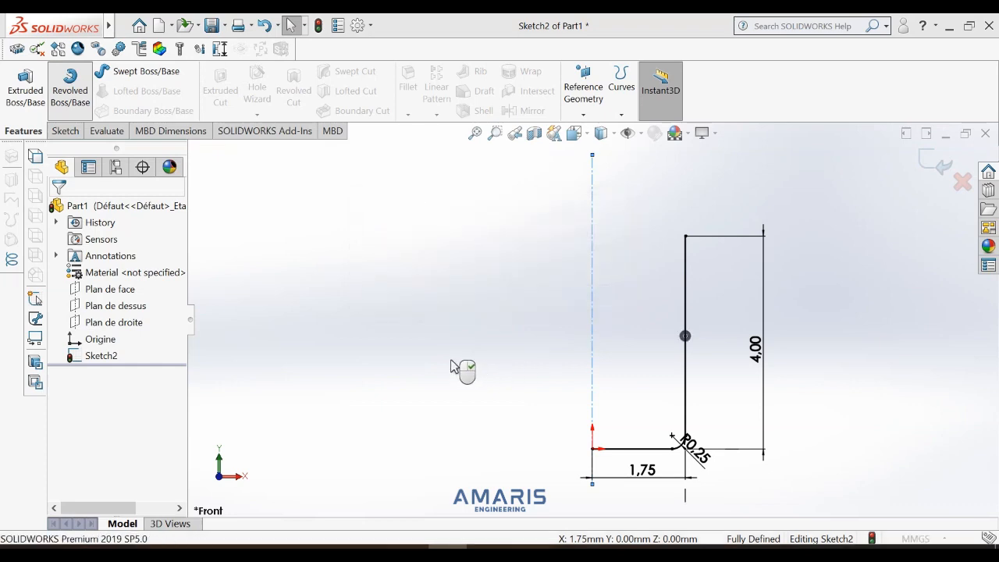
scroll(615, 262, "up", 3)
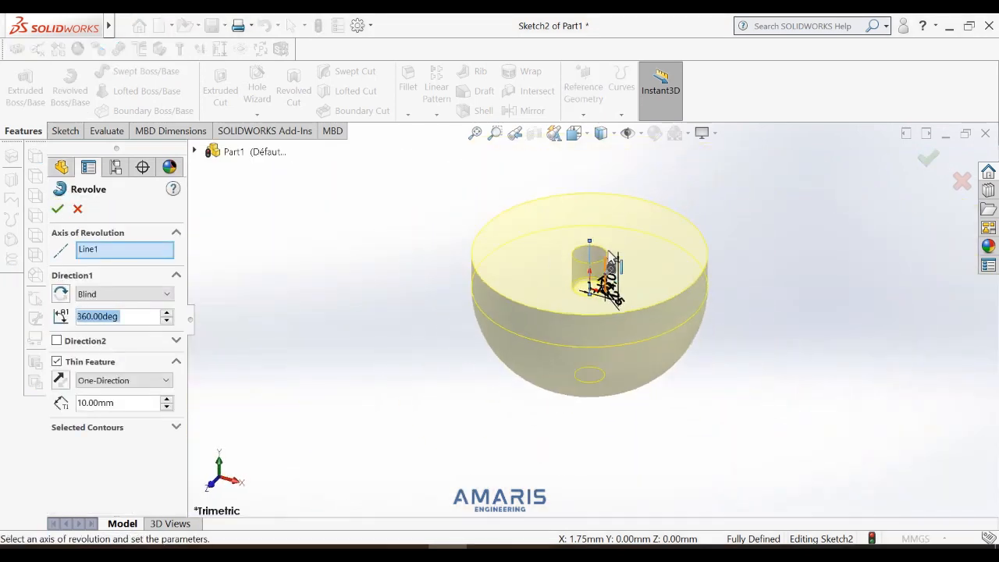
scroll(599, 253, "down", 3)
Set the one-direction wall thickness of the thin revolve to 0.2 mm.
right_click(94, 403)
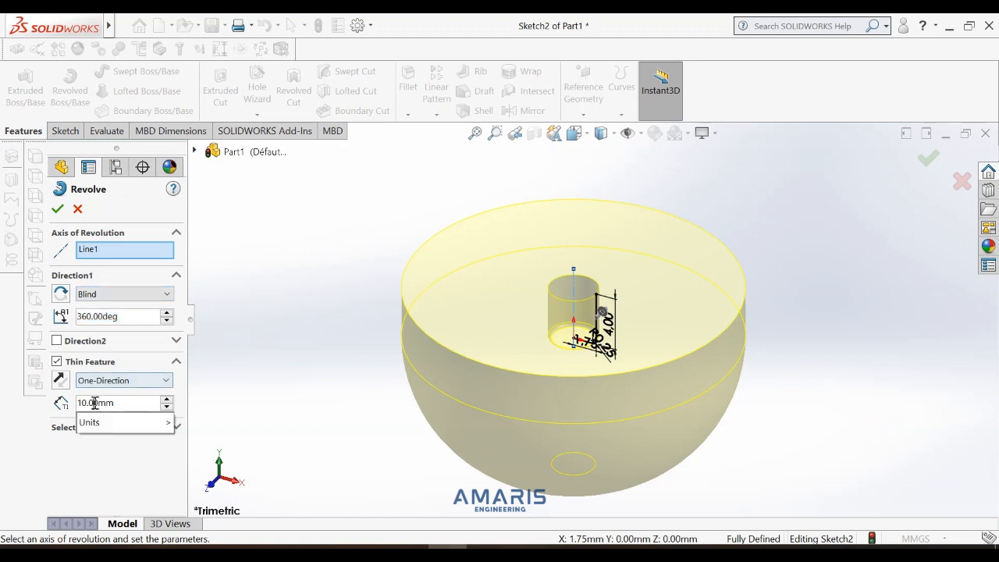
key("Escape")
type("0")
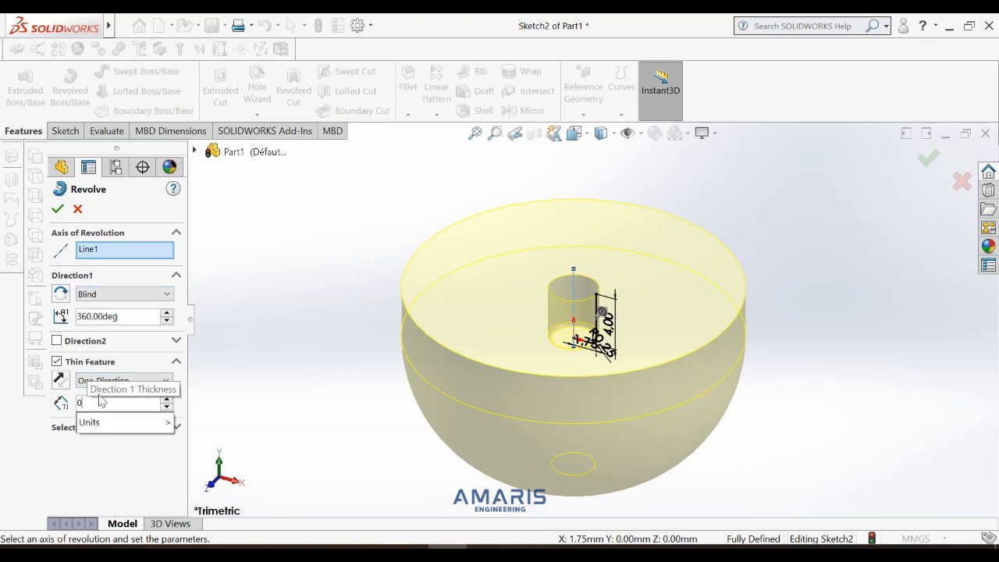
type(".2")
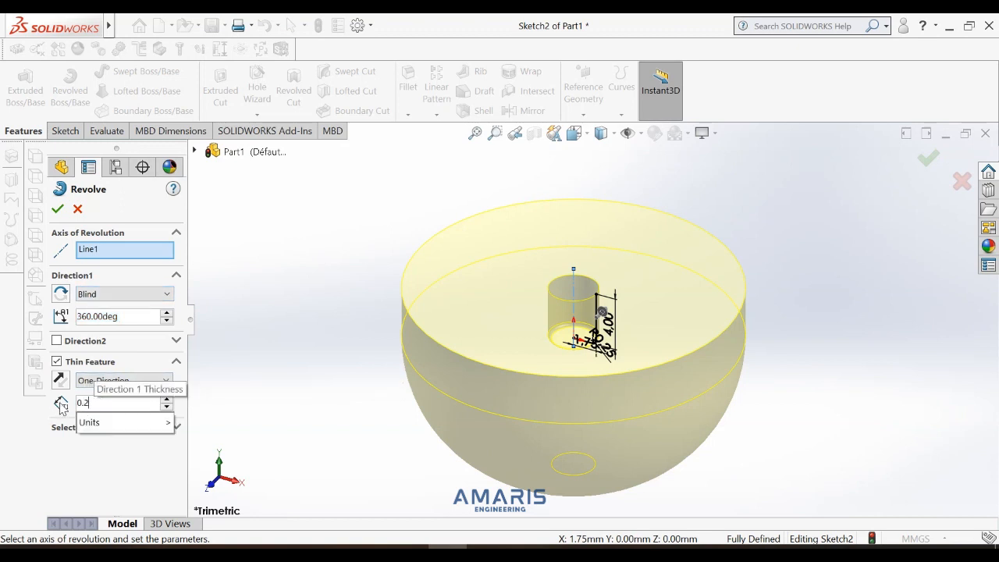
key("Return")
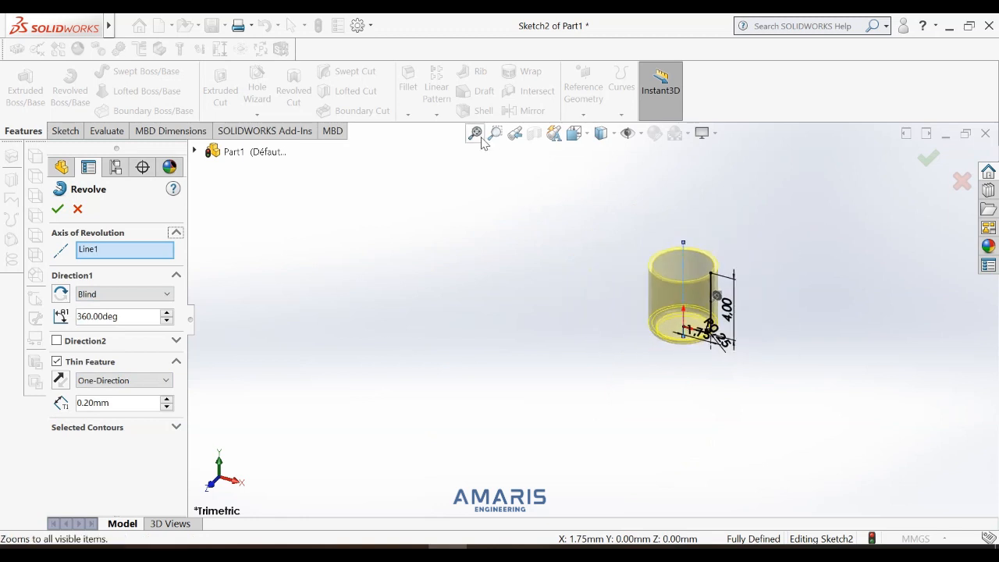
Reverse the thin wall so it thickens inward from the profile, check it from the front, and complete the revolve.
left_click(481, 140)
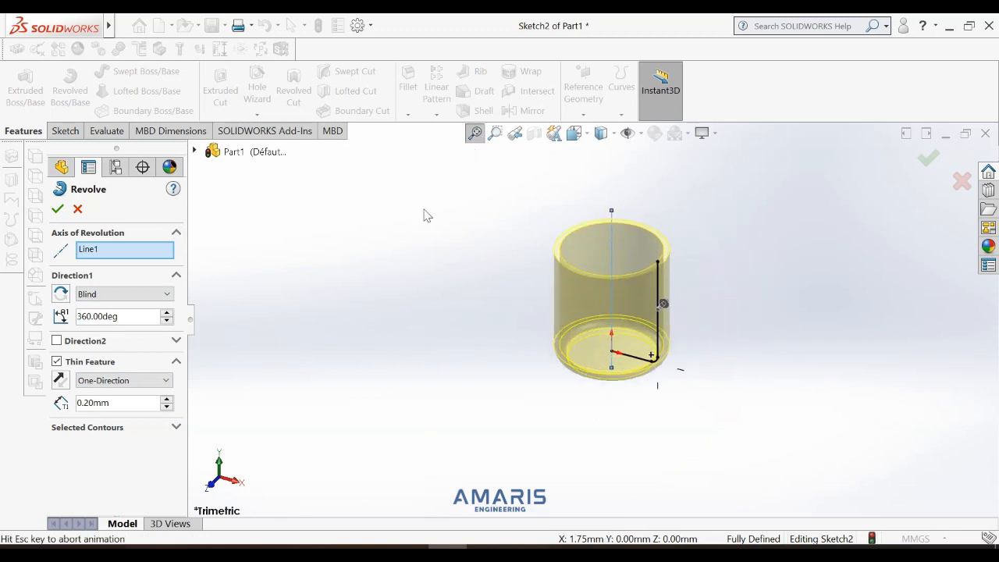
left_click(62, 382)
scroll(491, 265, "down", 4)
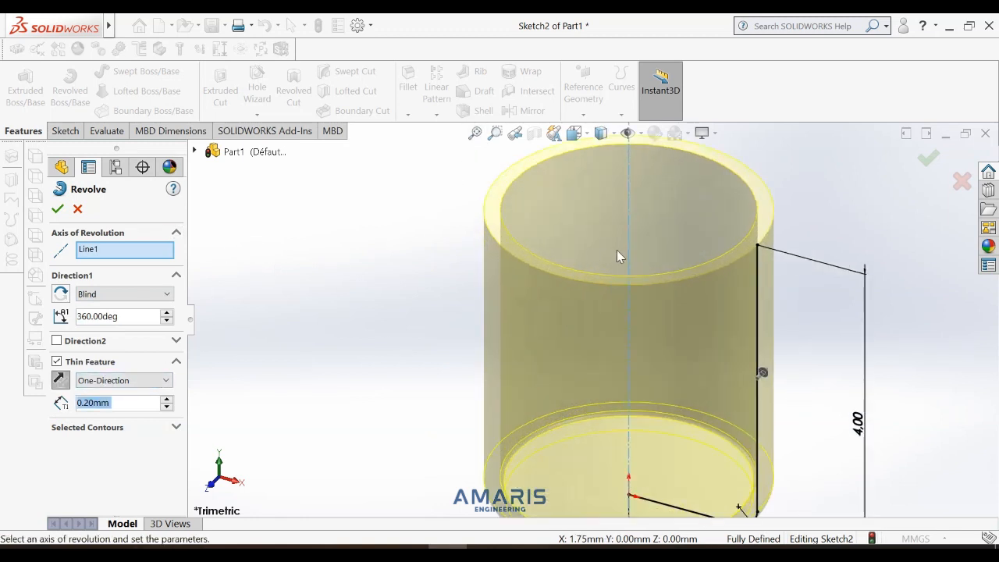
scroll(577, 312, "up", 1)
left_click(575, 133)
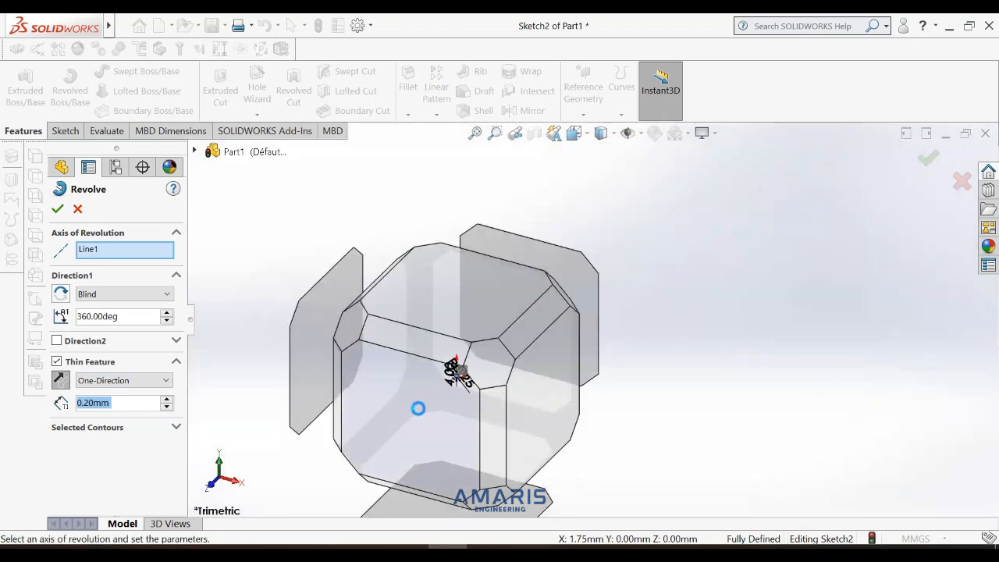
left_click(417, 408)
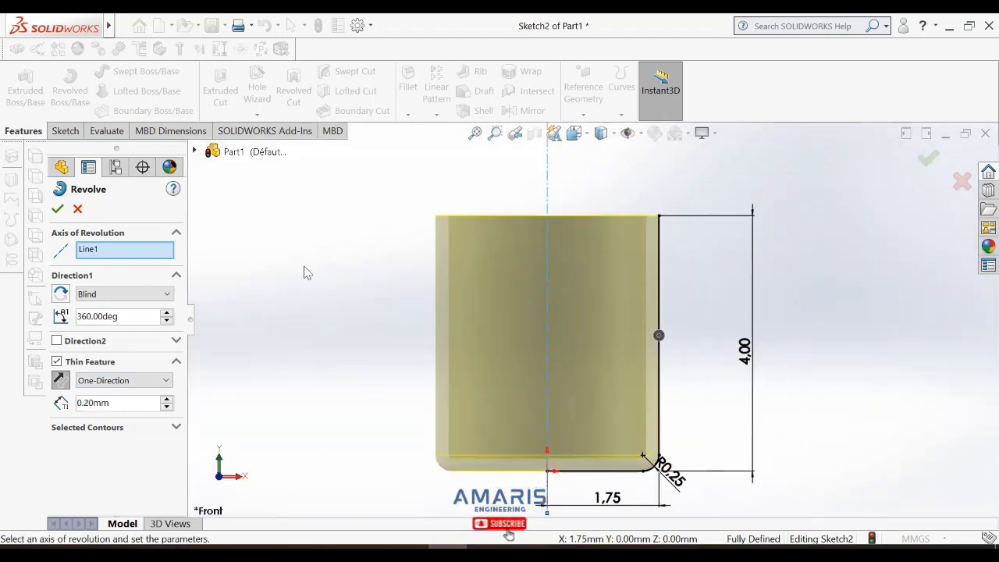
left_click(57, 207)
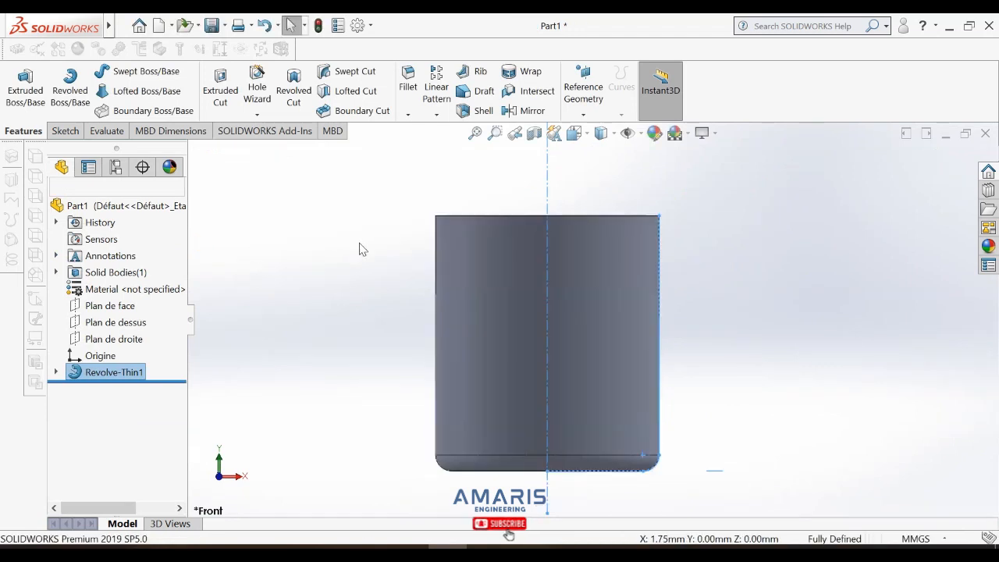
right_click(363, 249)
left_click(412, 309)
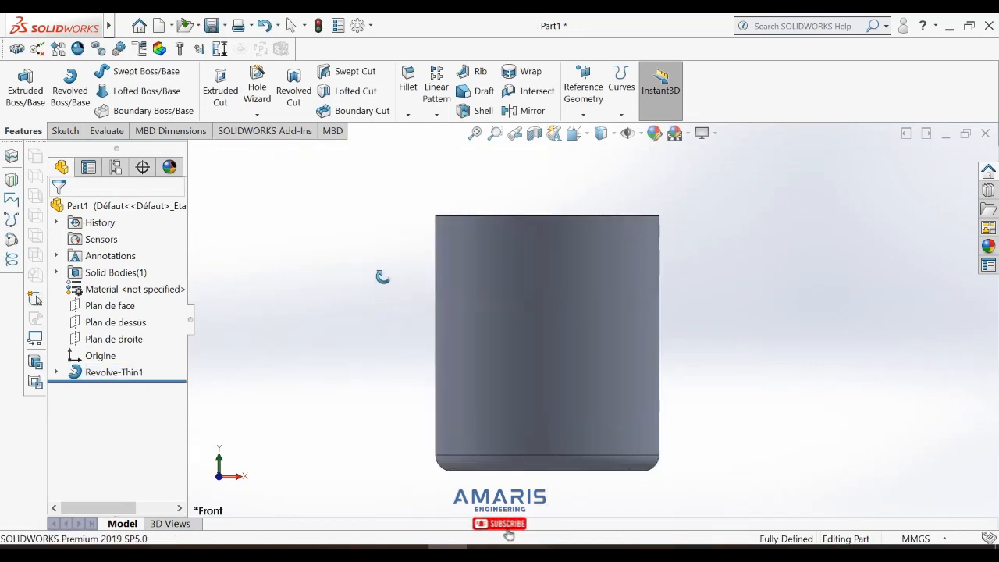
left_click_drag(384, 274, 374, 301)
right_click(374, 301)
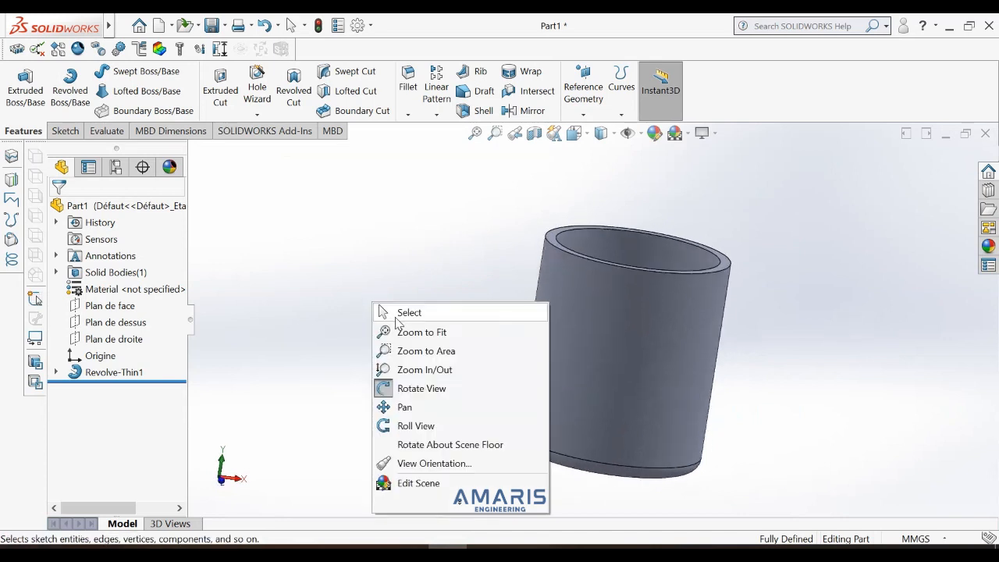
left_click(394, 311)
Sketch an upright ellipse on Plan de face overlapping the cup's side wall, with radii of about 1.49 mm and 0.73 mm.
left_click(105, 306)
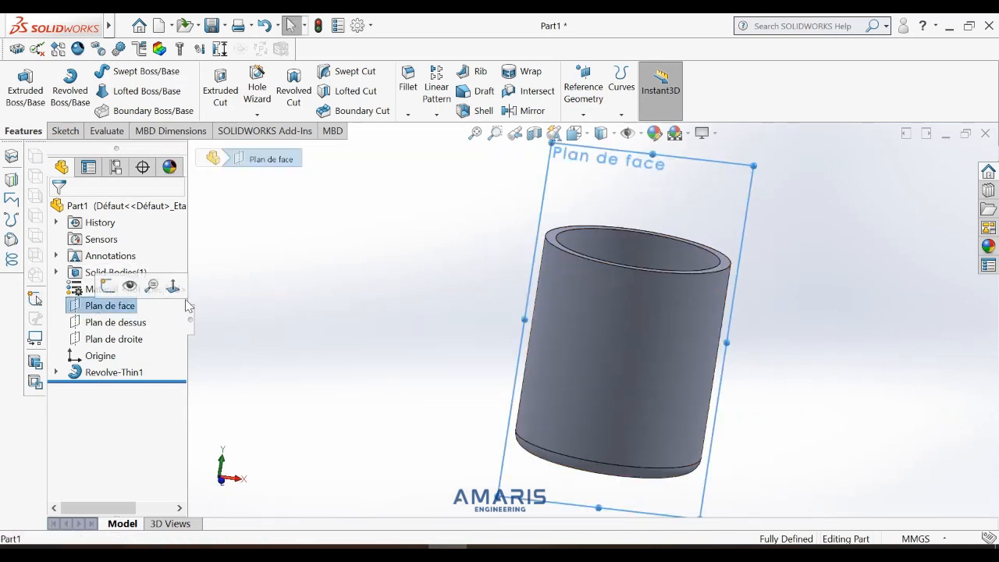
left_click(173, 287)
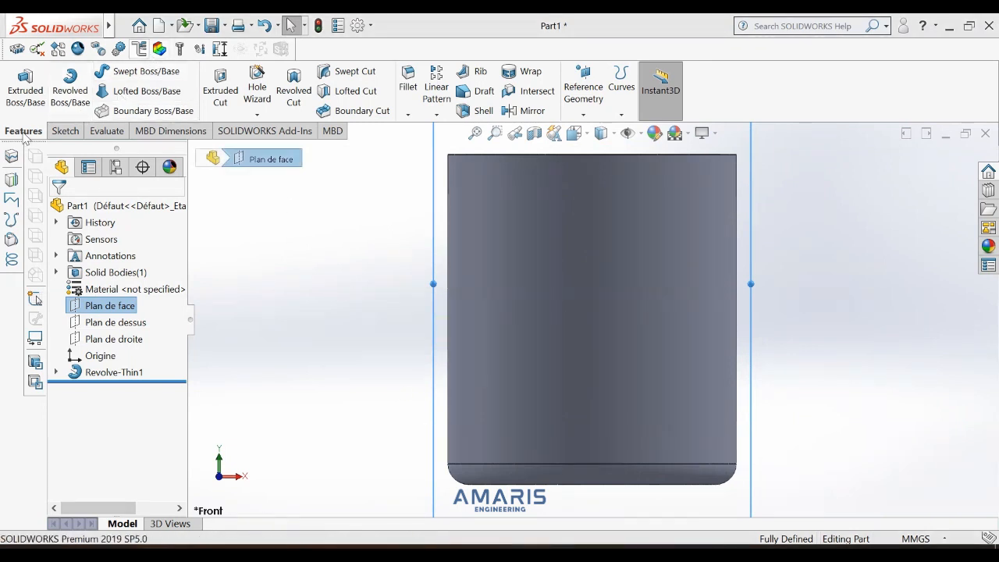
left_click(66, 131)
left_click(146, 92)
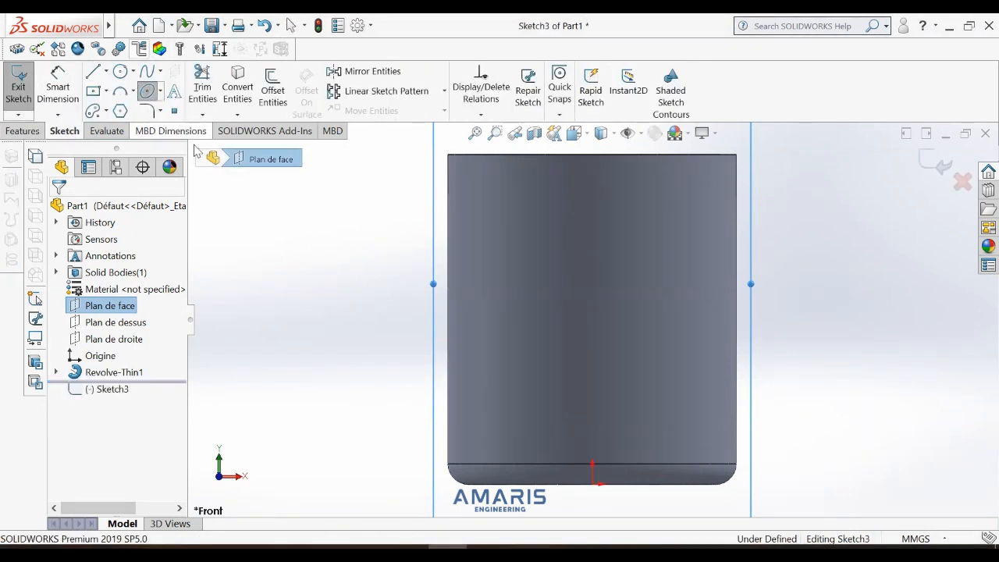
left_click(407, 308)
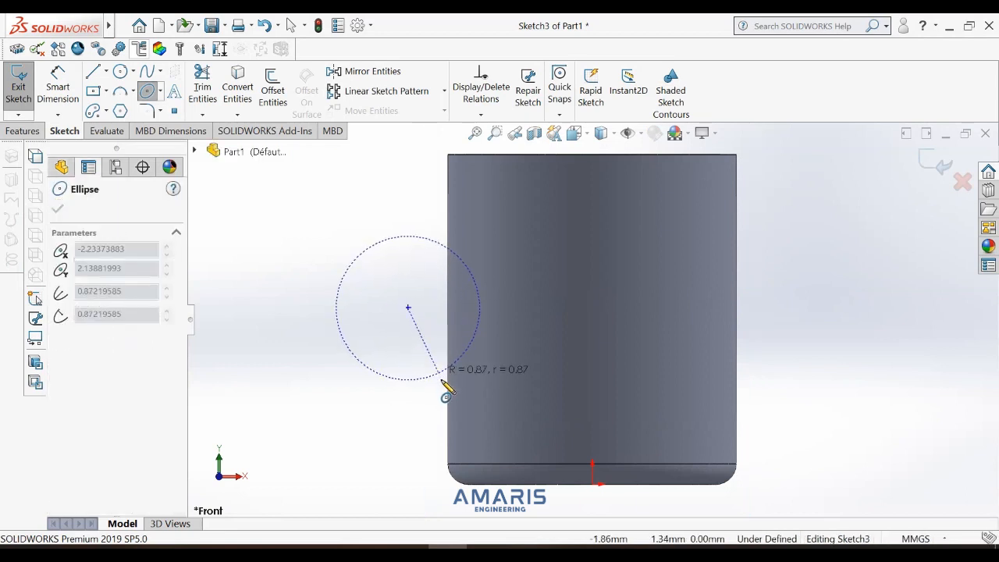
left_click(407, 429)
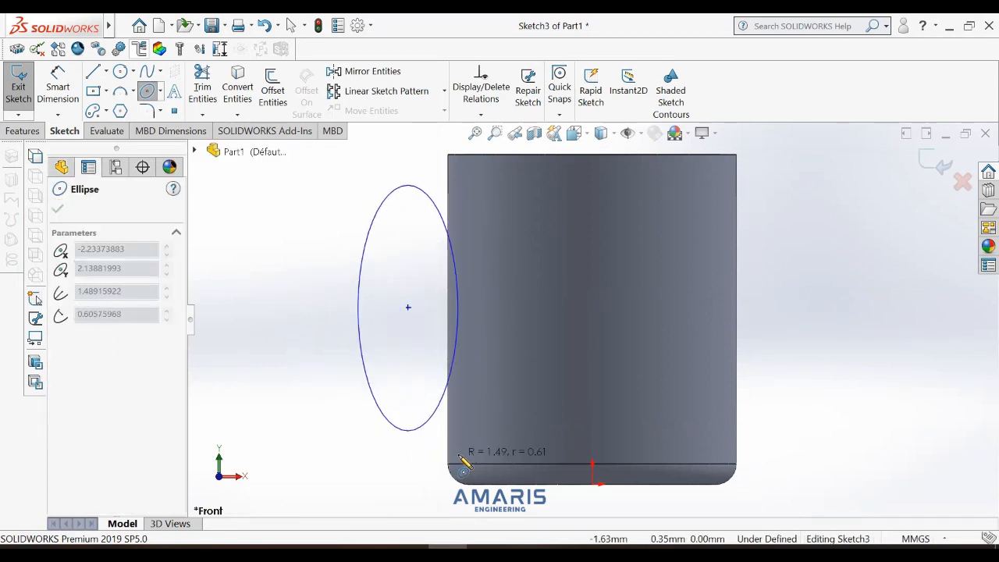
left_click(468, 414)
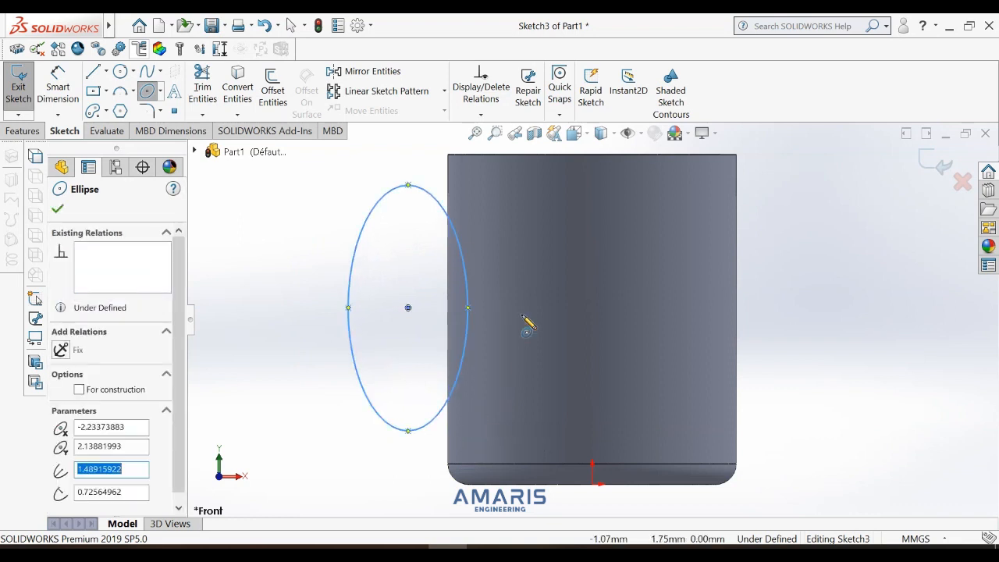
key("f")
left_click(57, 209)
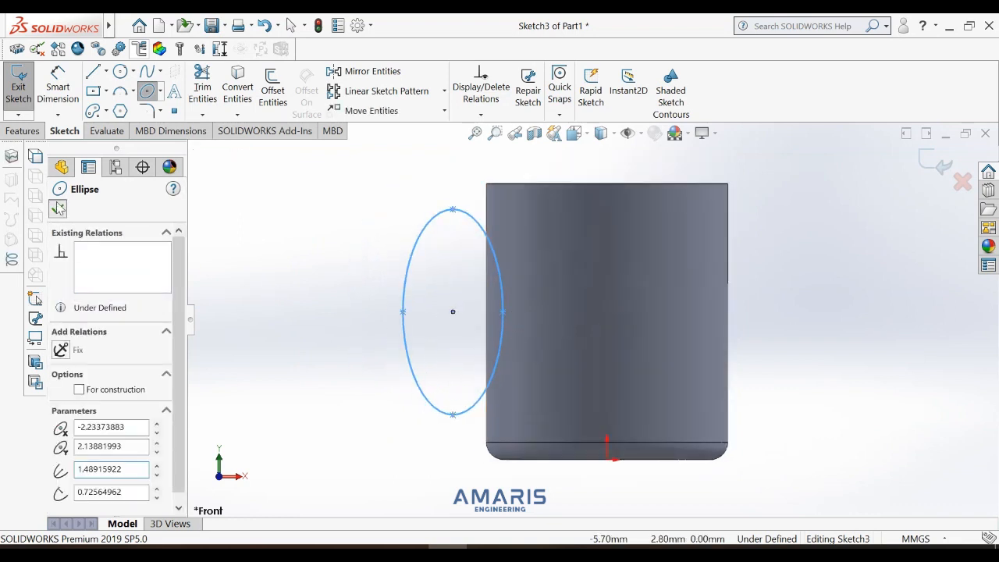
Dimension the ellipse's centre 2 mm above the cup's bottom edge.
left_click(67, 97)
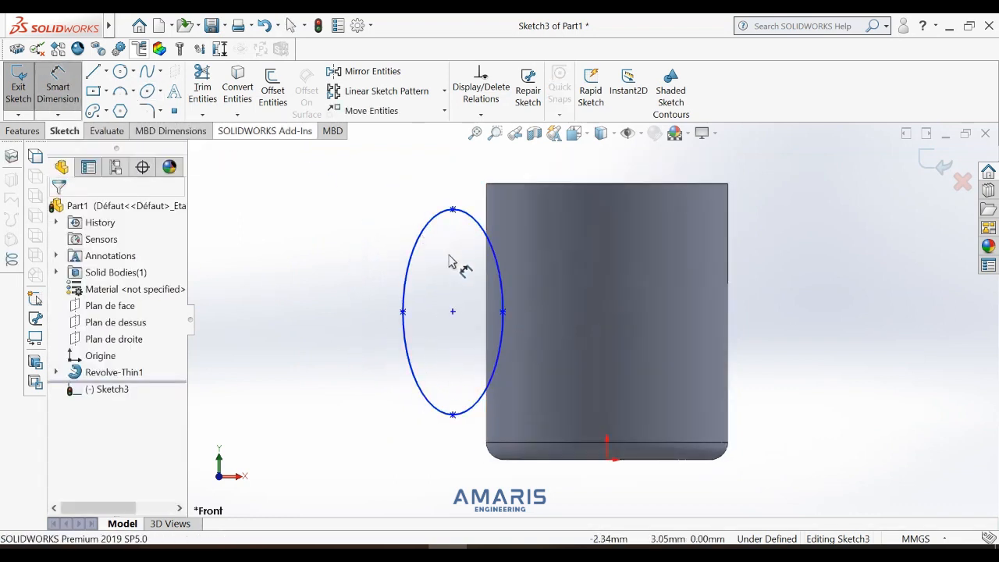
left_click(452, 311)
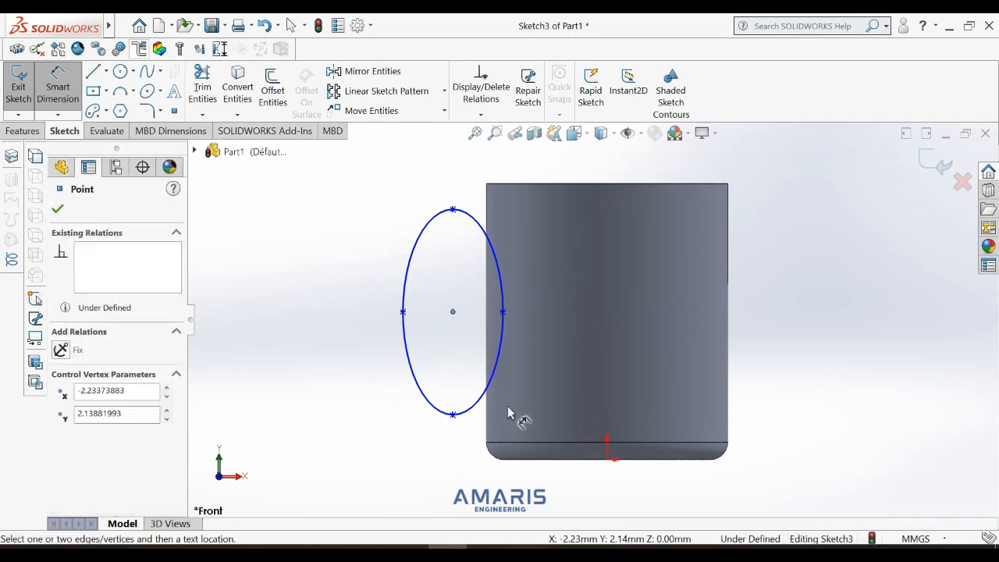
left_click(524, 460)
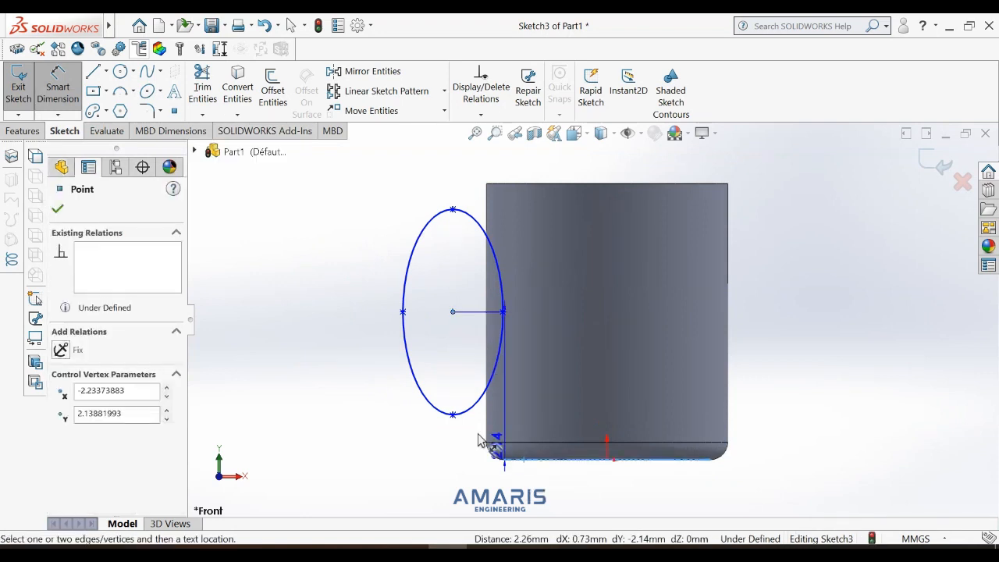
left_click(269, 390)
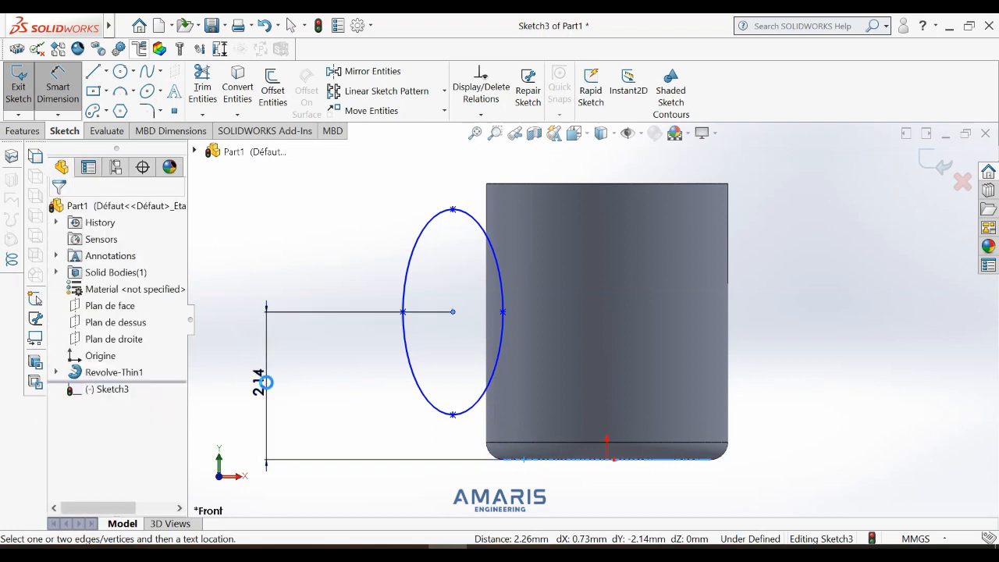
type("2")
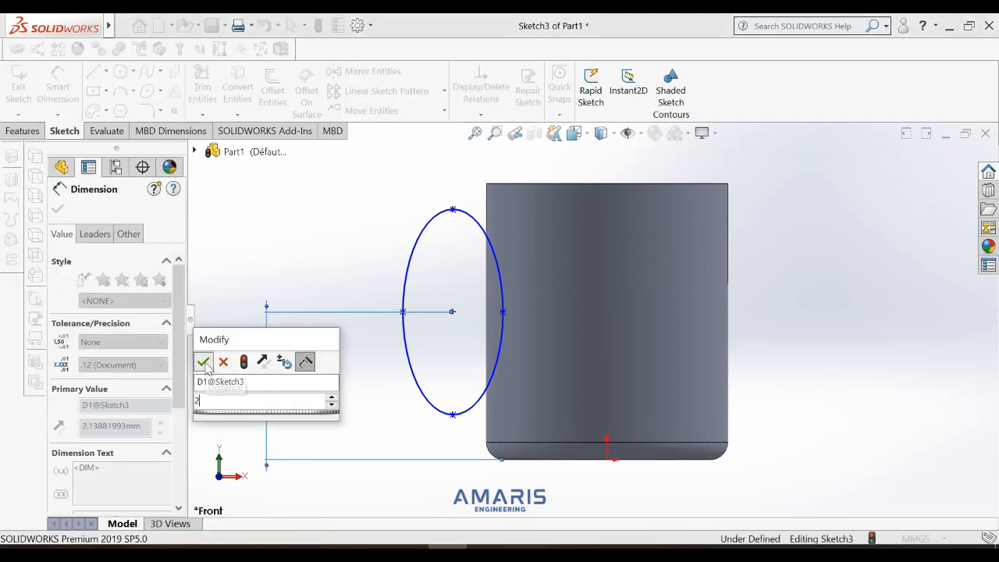
left_click(204, 361)
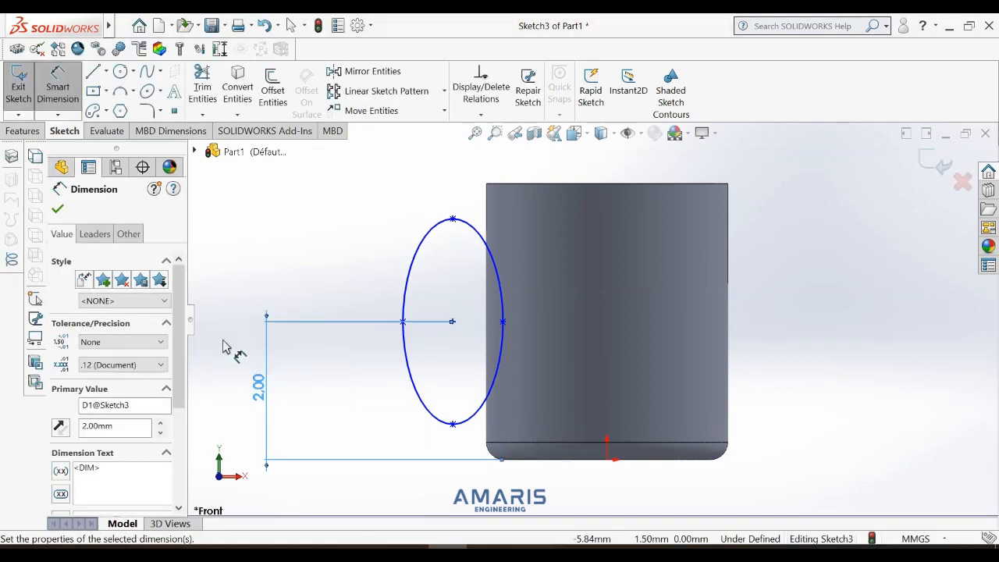
Dimension the ellipse's full width between its two side points as 2 mm.
left_click(404, 323)
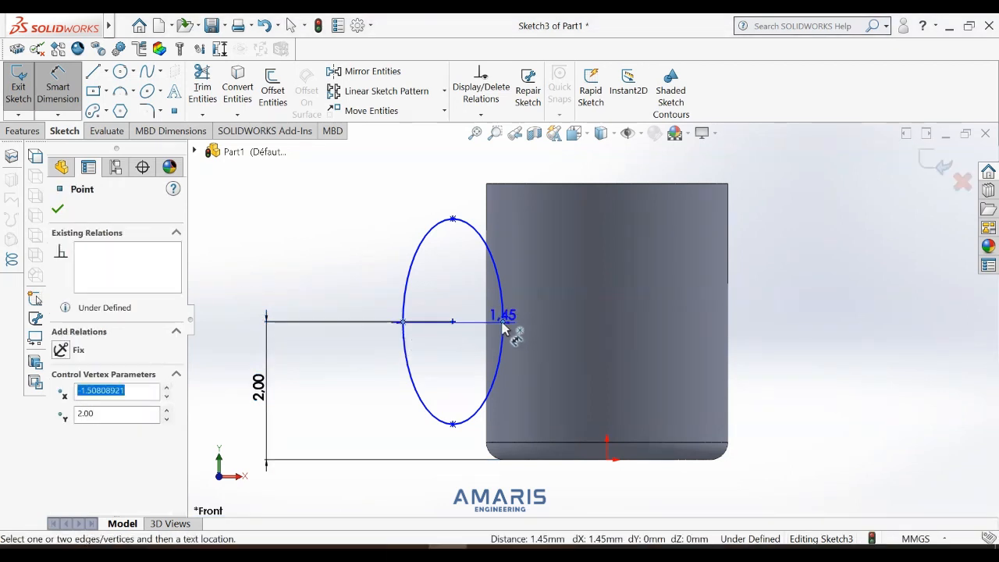
left_click(502, 322)
left_click(455, 170)
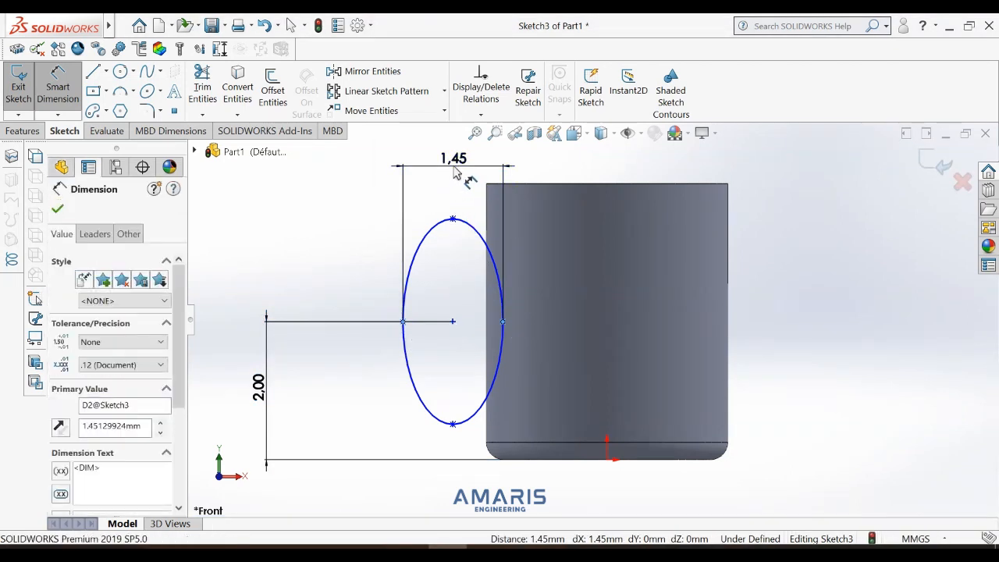
type("2")
left_click(389, 148)
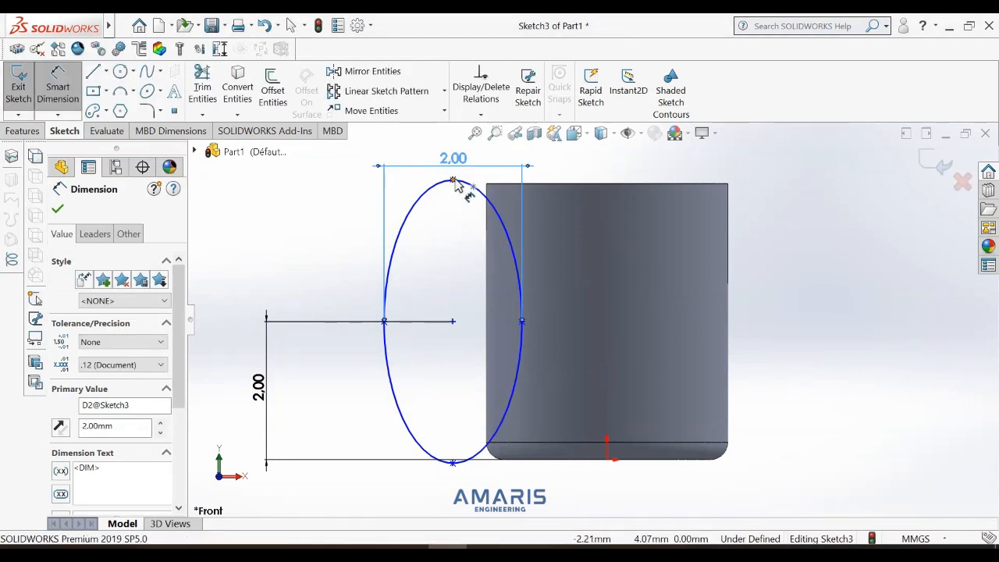
Dimension the ellipse's full height between its upper and lower points as 3 mm.
left_click(453, 181)
left_click(453, 463)
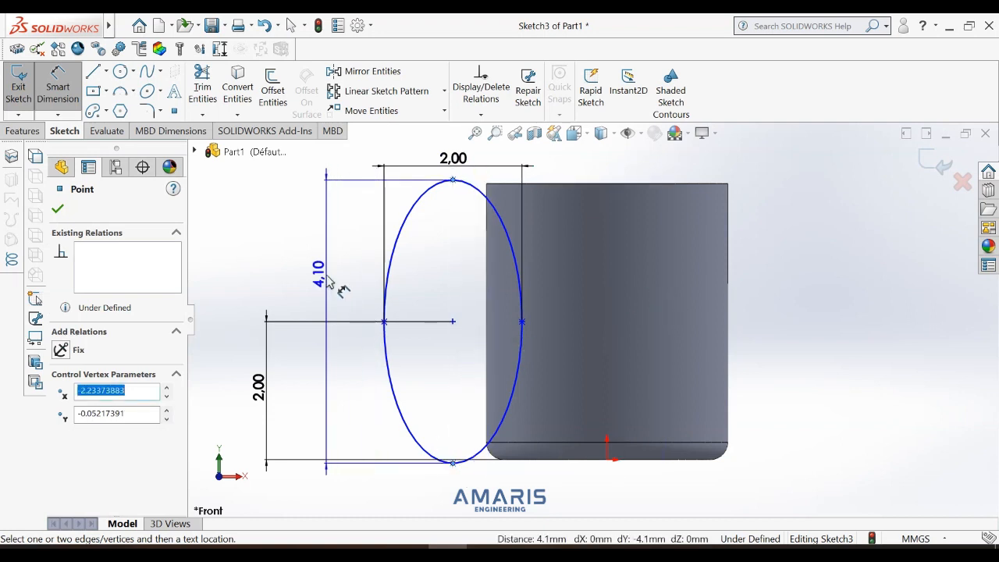
left_click(329, 282)
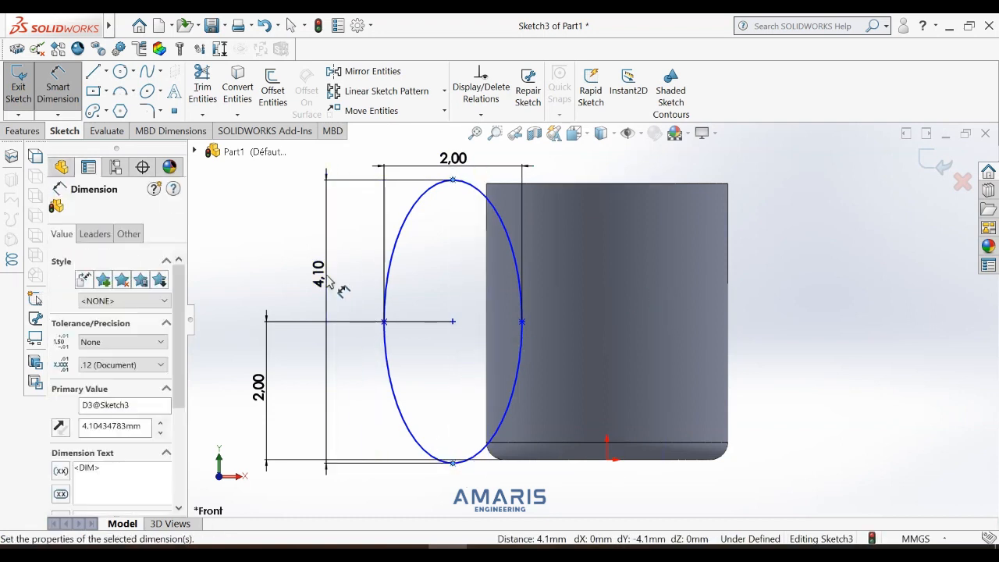
type("3")
left_click(263, 254)
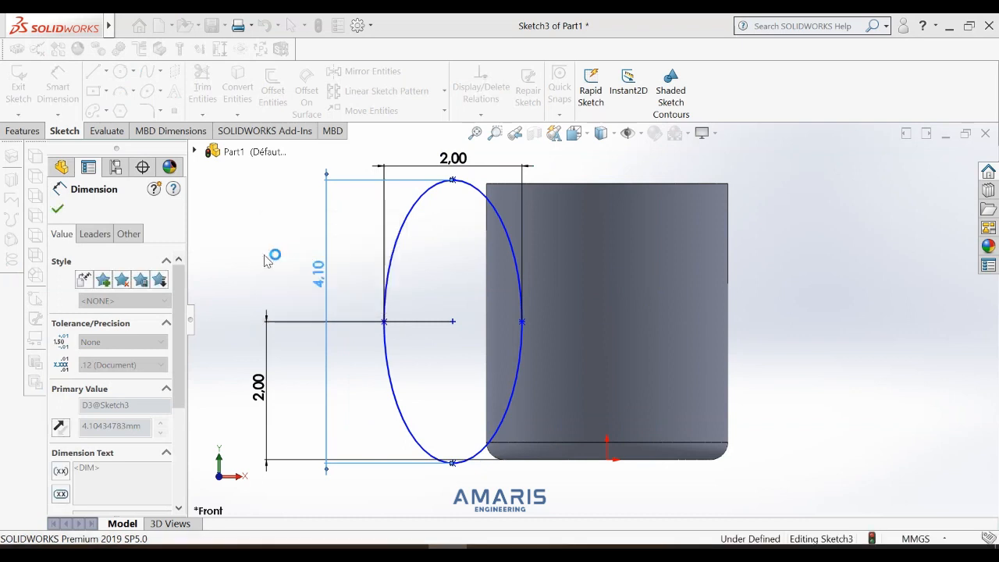
left_click(392, 334)
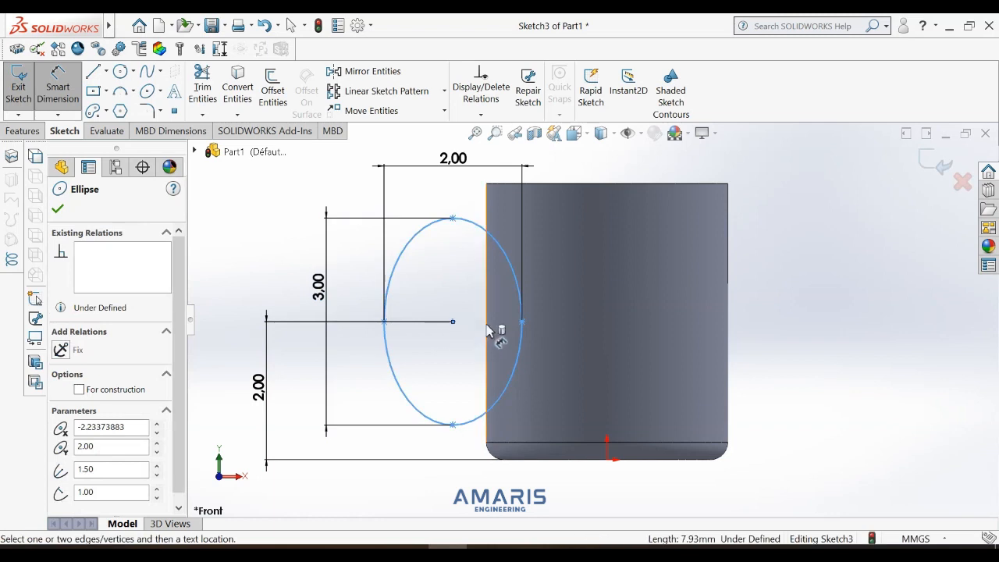
left_click(487, 332)
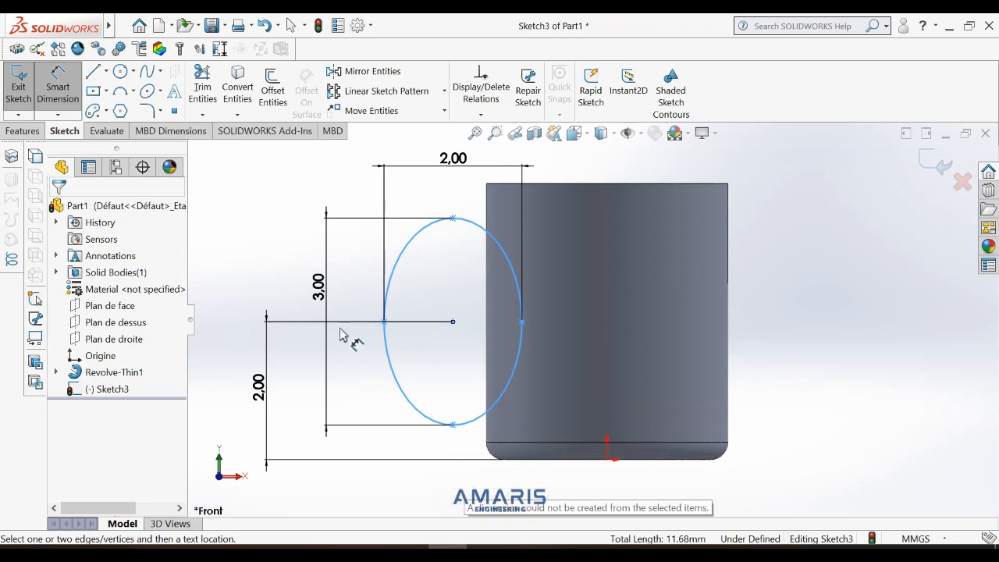
left_click(72, 93)
left_click(69, 91)
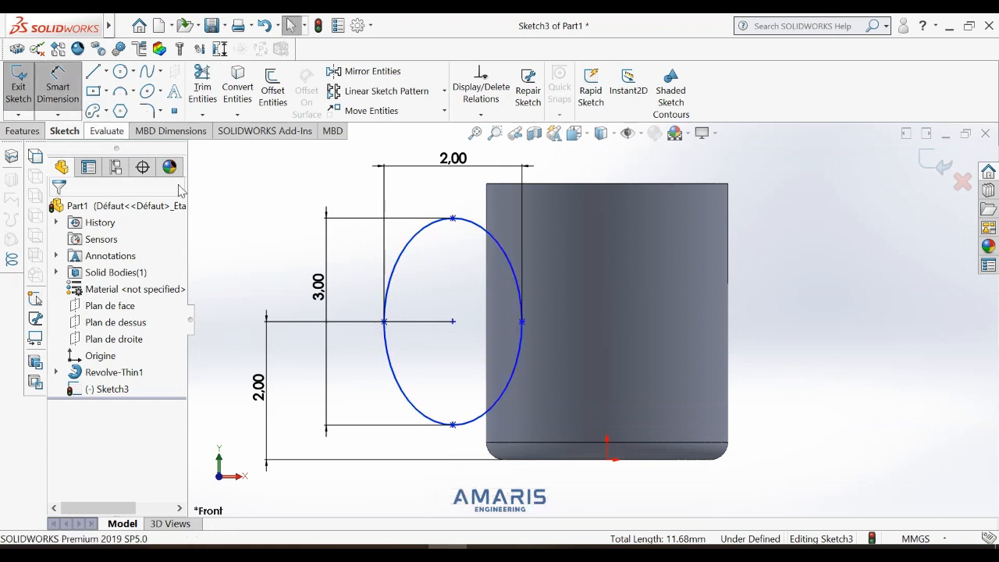
left_click(384, 321)
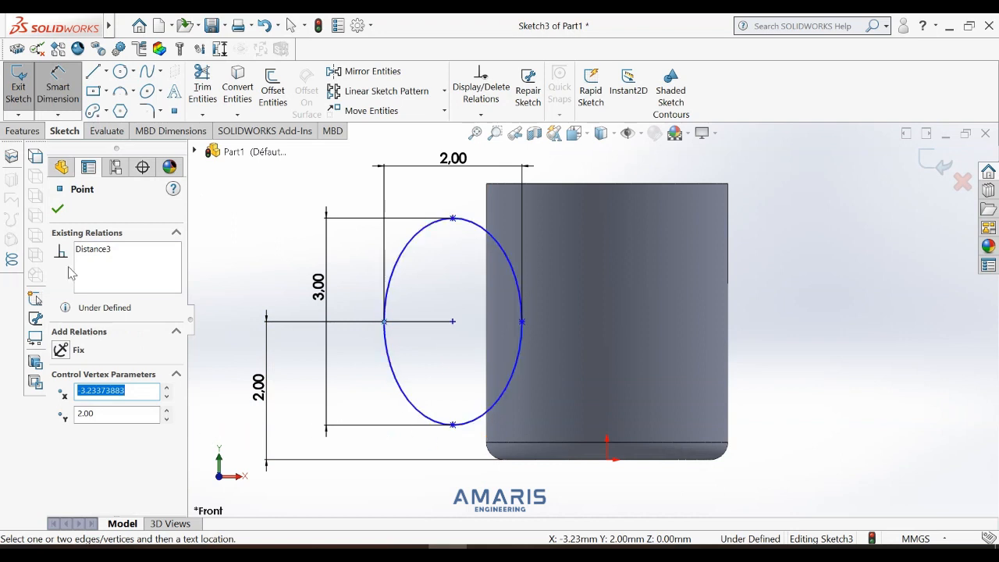
left_click(59, 206)
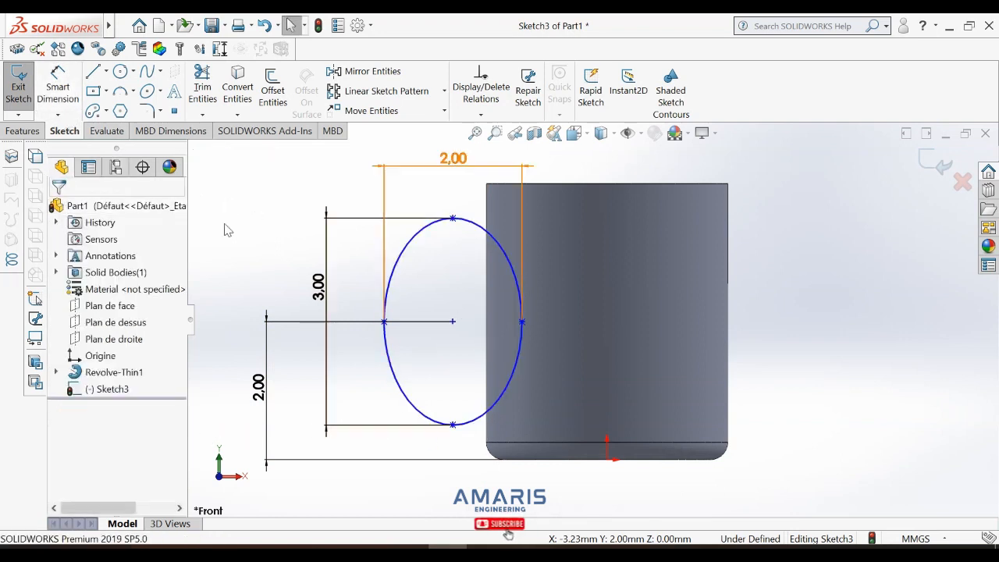
Dimension the horizontal distance from the cup's wall edge to the ellipse's outermost point as 1.375 mm.
left_click(58, 91)
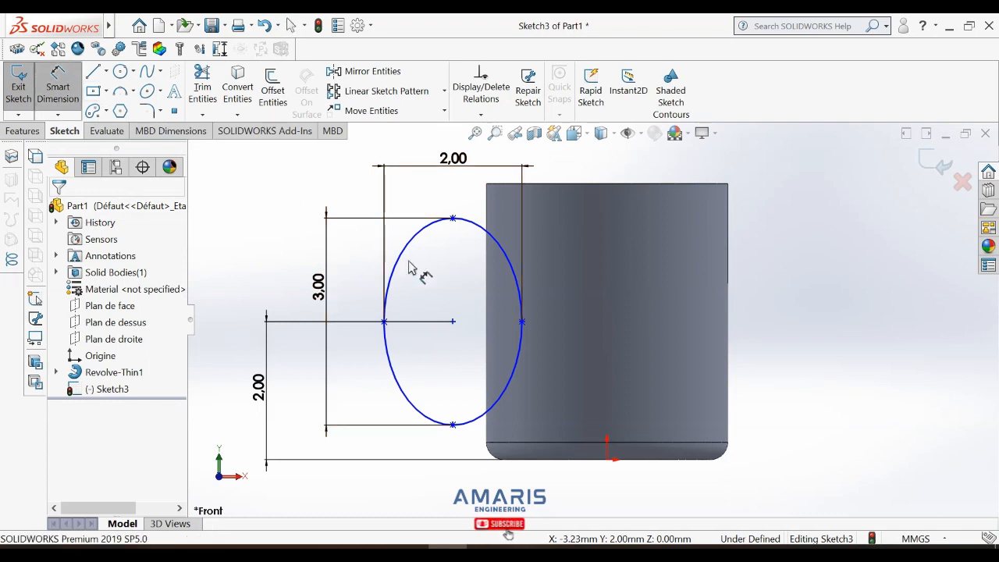
left_click(487, 345)
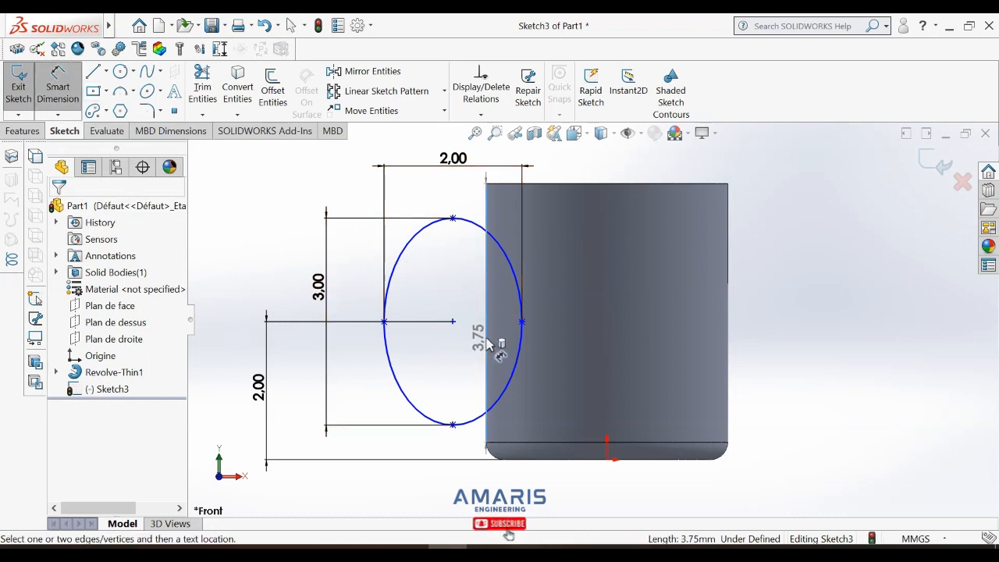
left_click(384, 322)
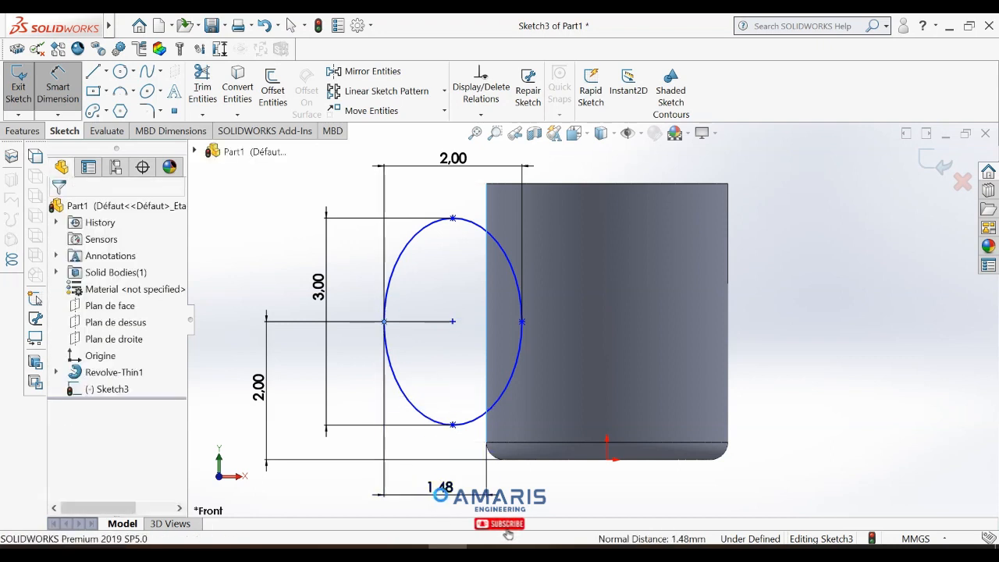
left_click(442, 498)
type("1")
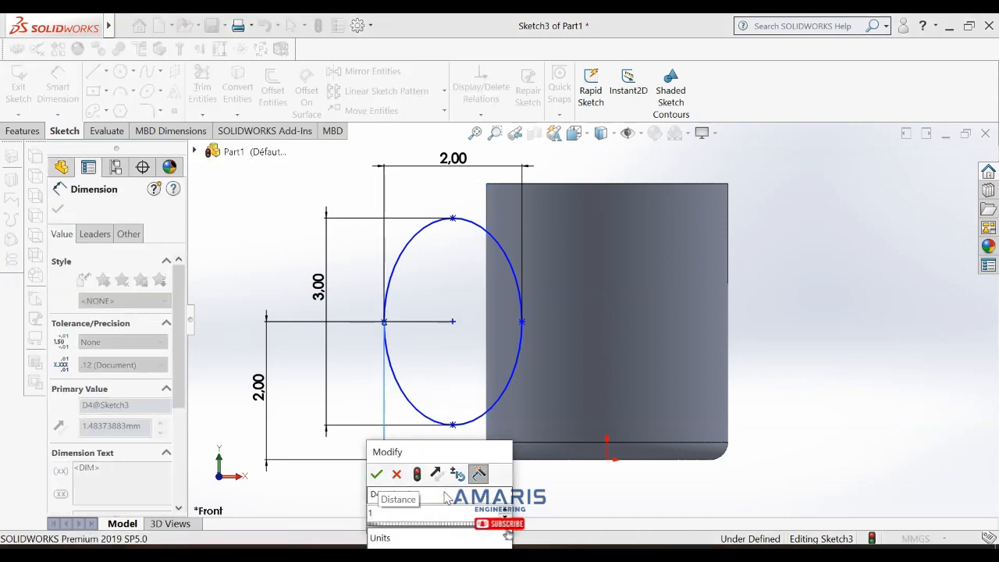
type(".3")
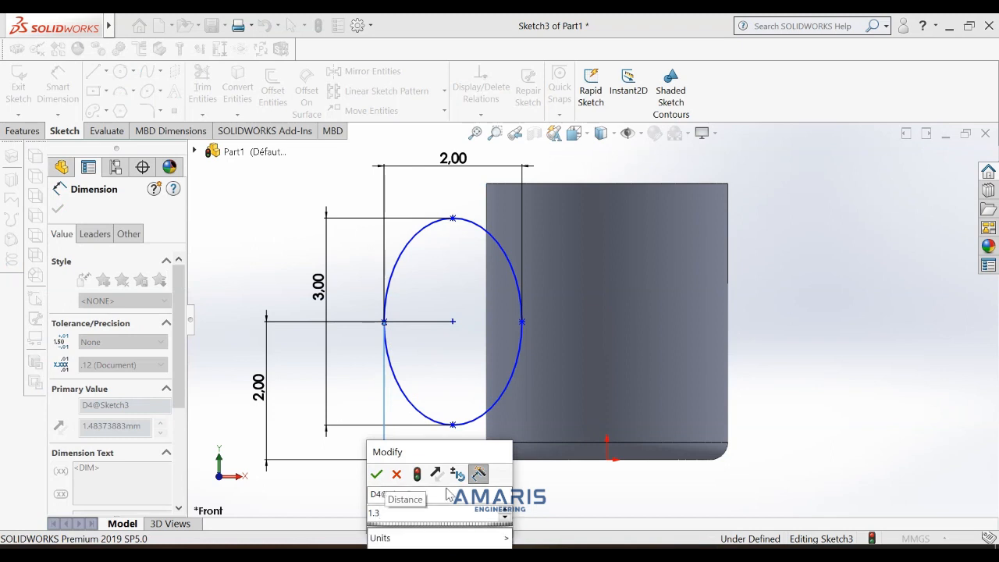
type("75")
key("Return")
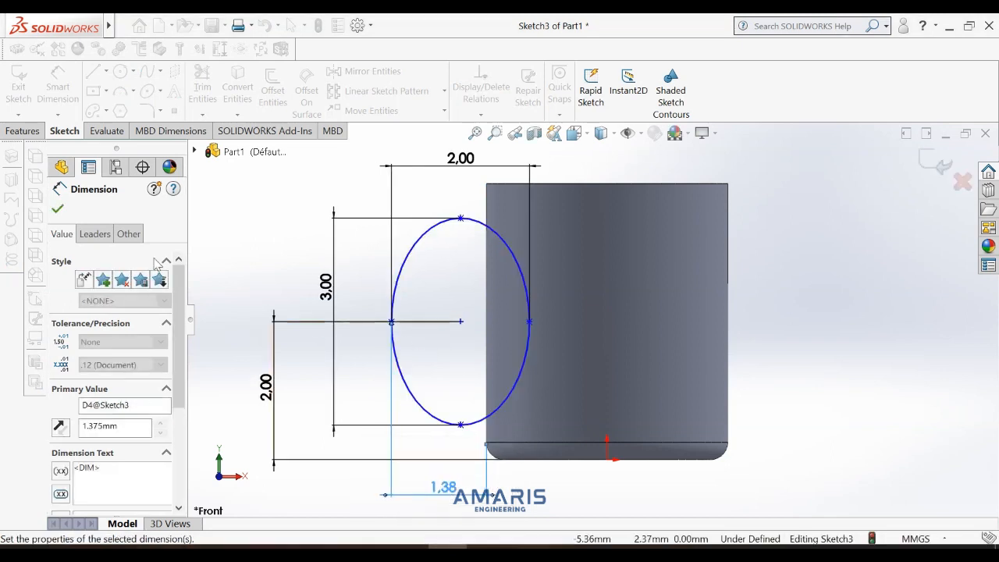
left_click(58, 210)
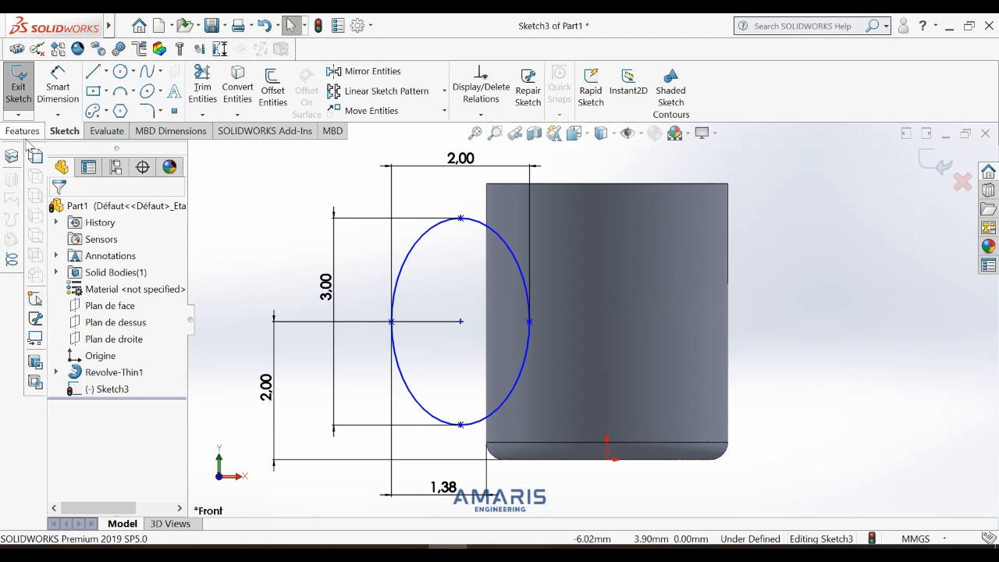
Exit the ellipse sketch and turn the model to an angled 3D view, ready for feature modelling.
left_click(20, 98)
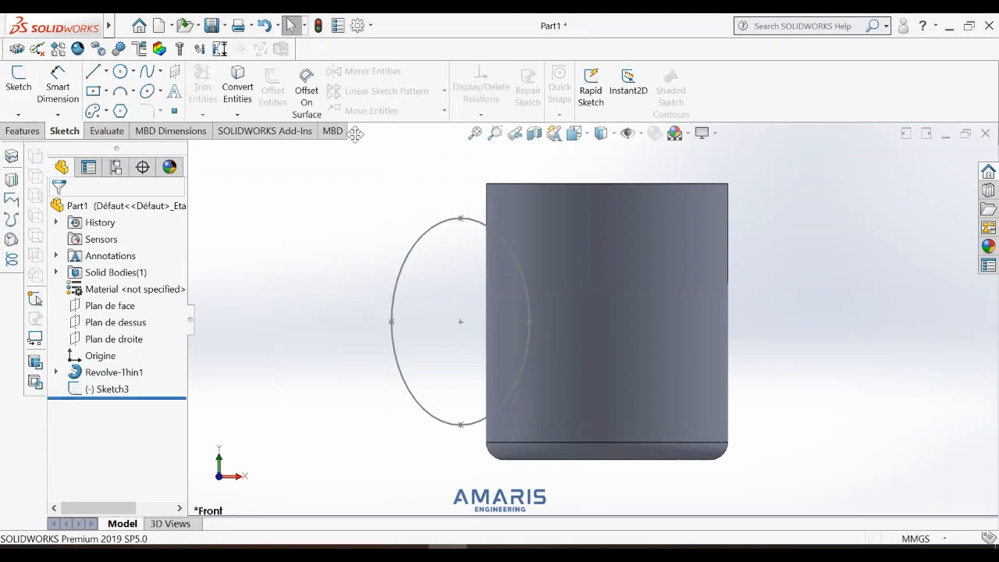
left_click(575, 132)
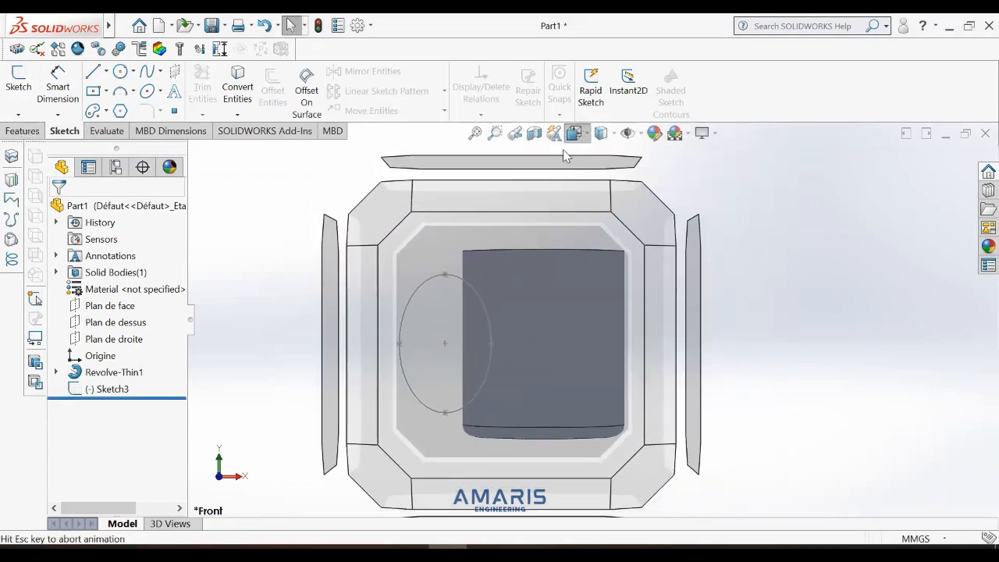
middle_click_drag(394, 282, 584, 276)
scroll(601, 265, "up", 2)
scroll(663, 269, "down", 2)
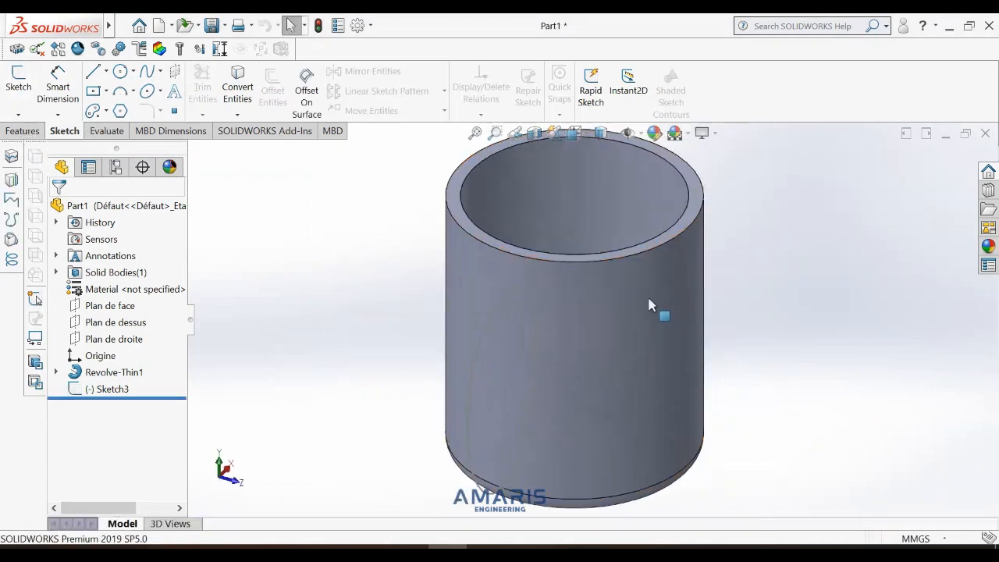
left_click(24, 130)
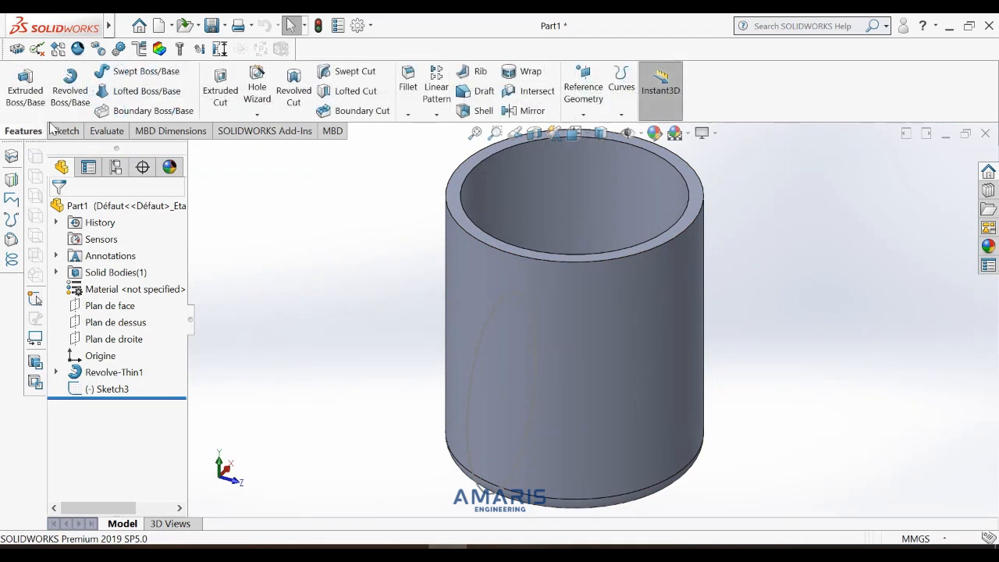
Create a reference plane parallel to Plan de droite and passing through the centre point of the handle ellipse.
left_click(597, 102)
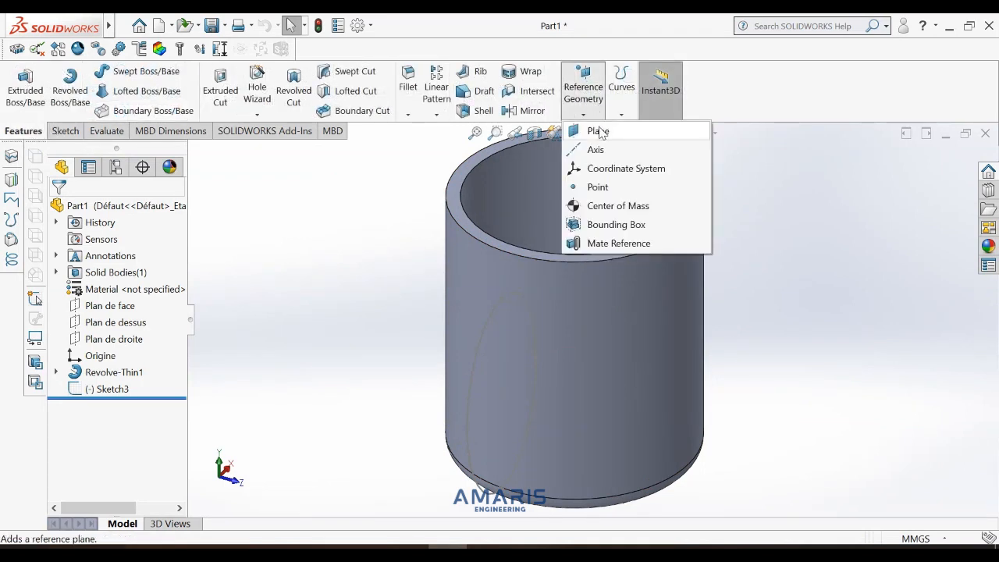
left_click(599, 130)
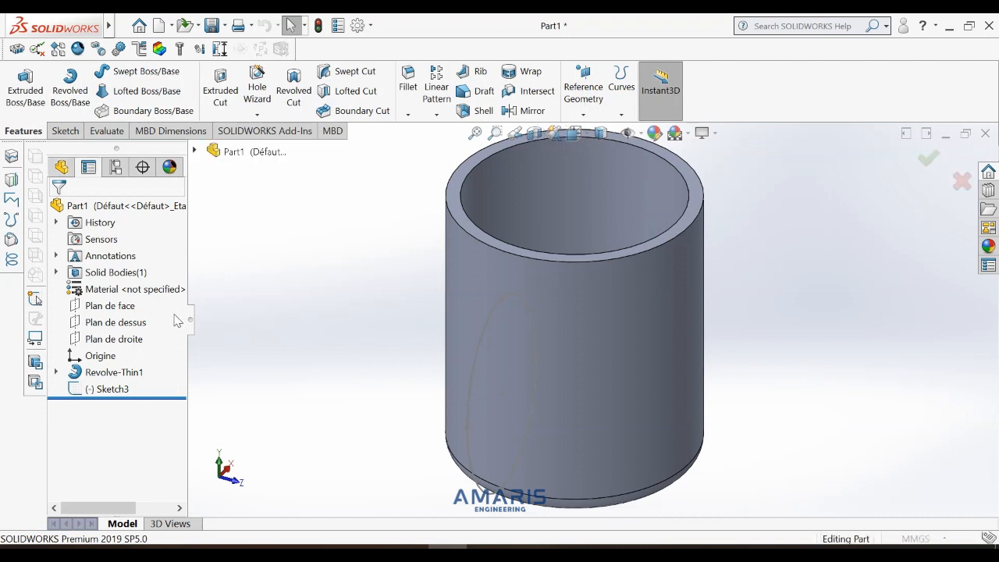
left_click(194, 152)
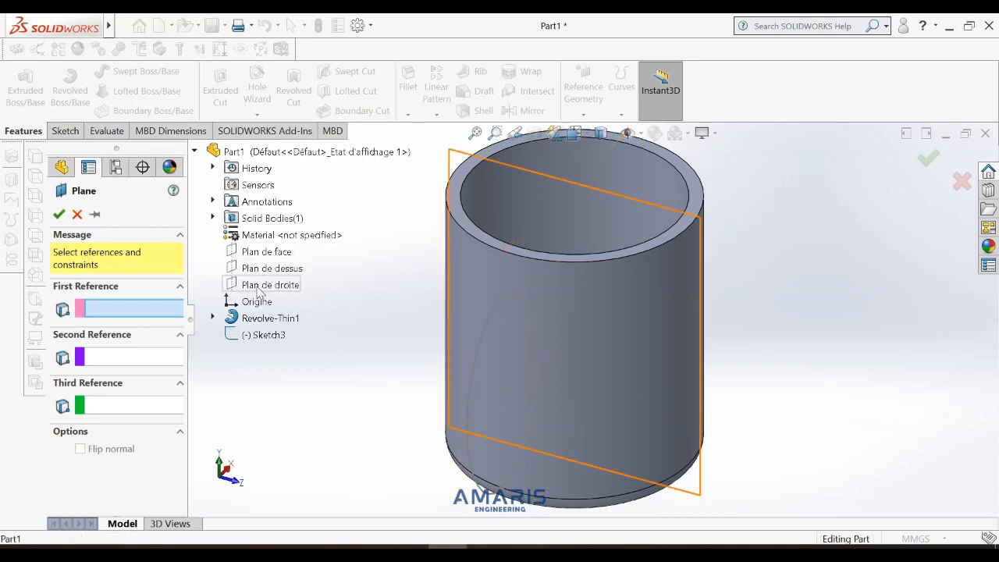
left_click(262, 285)
scroll(127, 367, "down", 1)
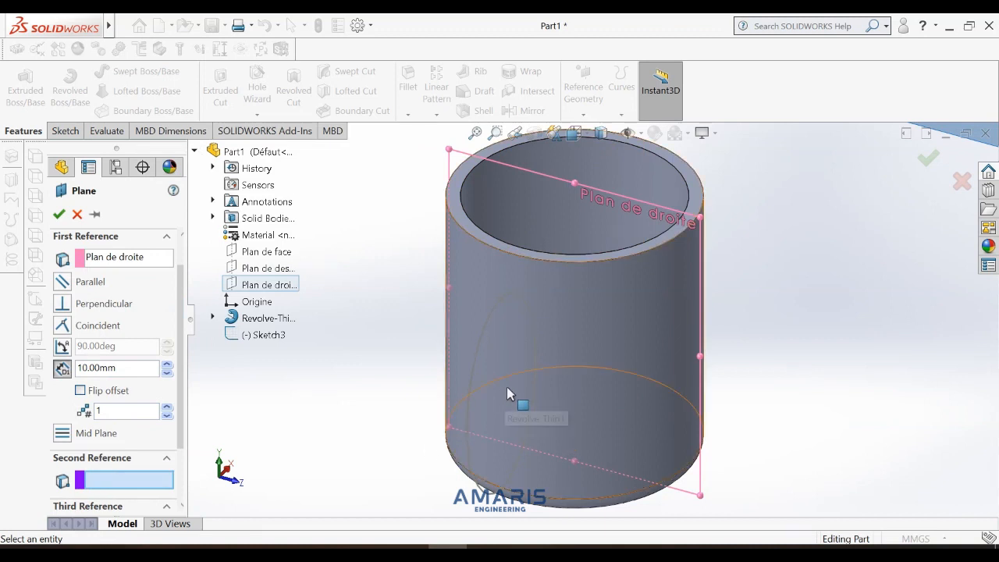
scroll(502, 398, "down", 4)
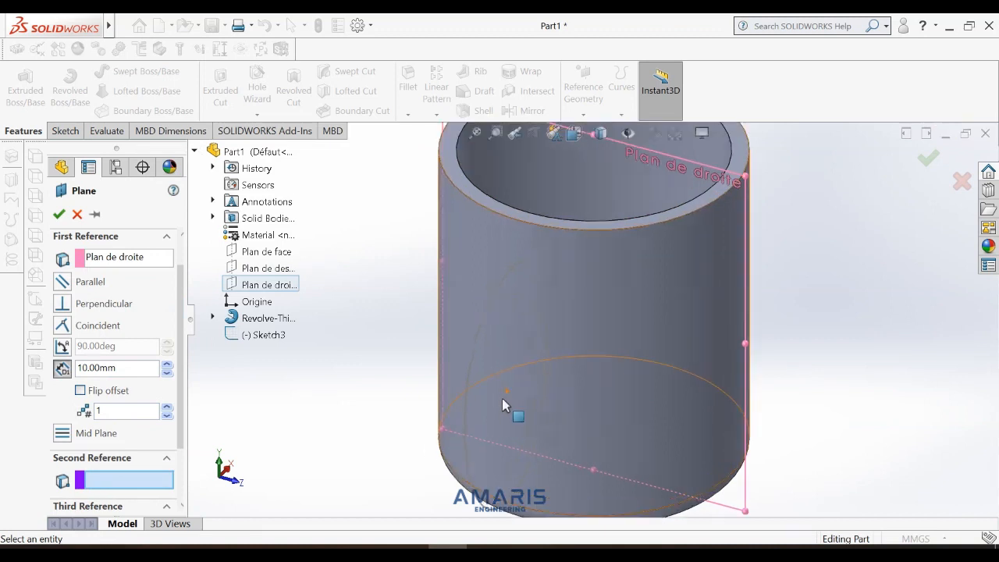
left_click(527, 365)
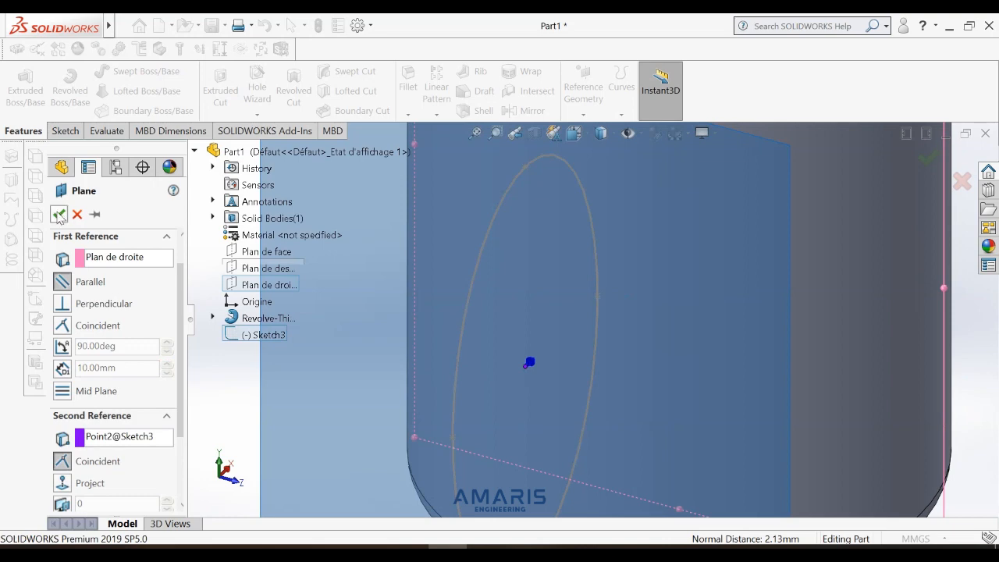
left_click(60, 215)
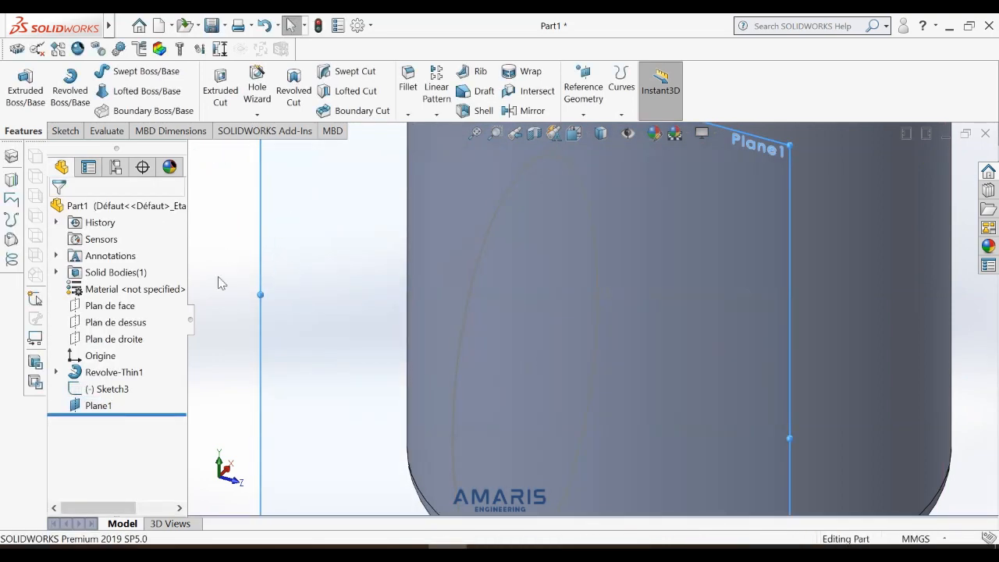
On the new plane, sketch an ellipse centred on the handle ellipse's uppermost point, about 0.15 mm wide and 0.13 mm high.
left_click(95, 405)
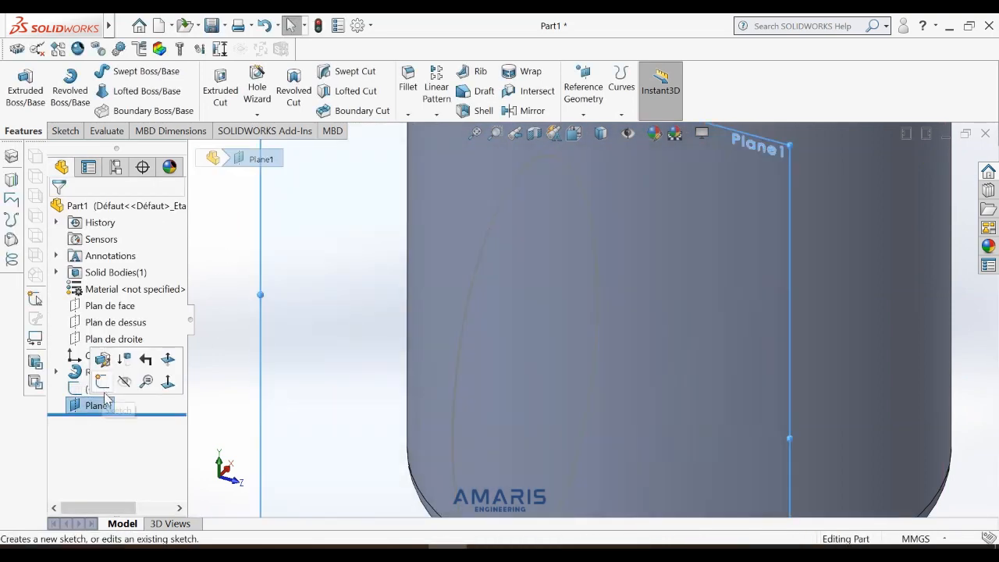
left_click(167, 381)
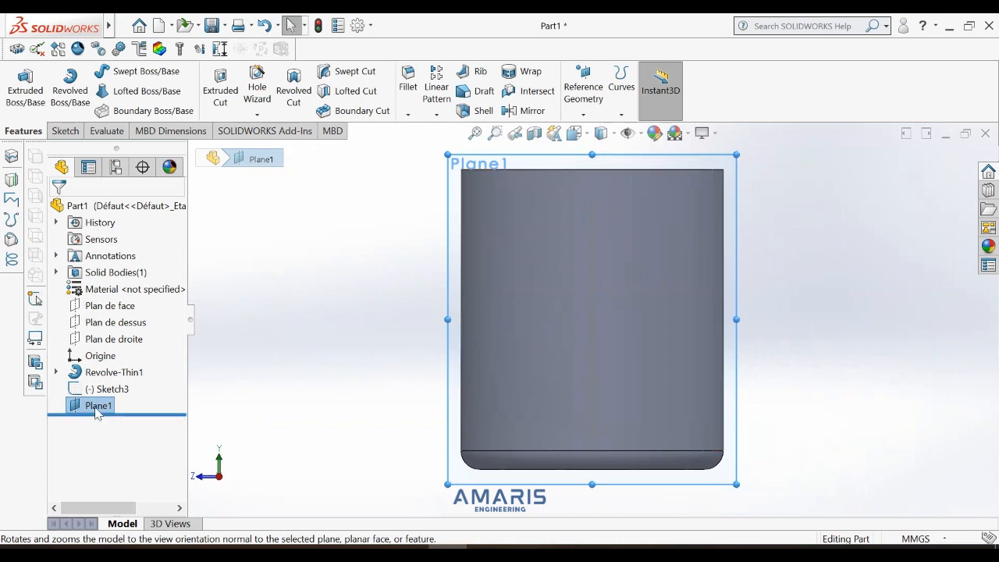
right_click(96, 408)
left_click(174, 212)
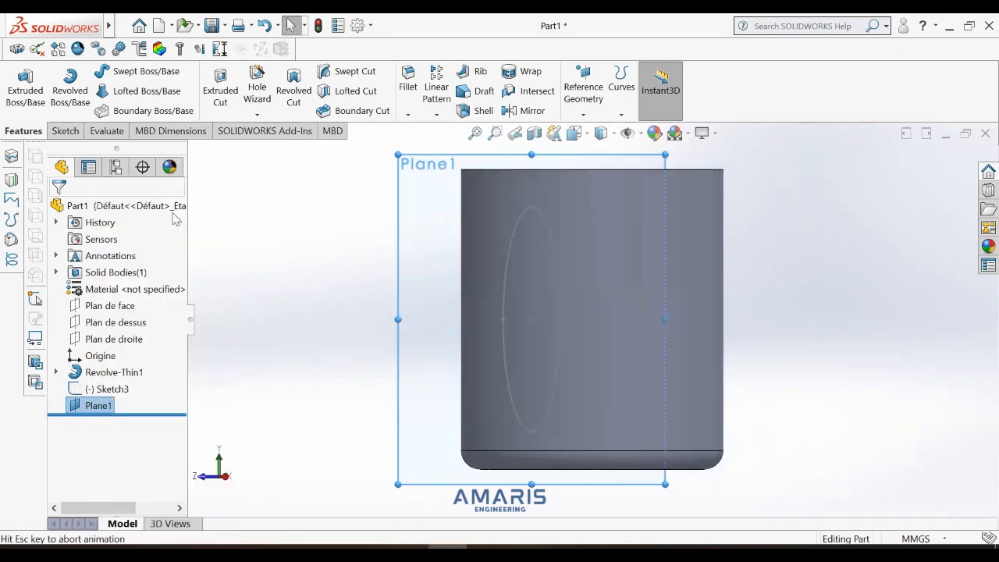
scroll(629, 188, "down", 5)
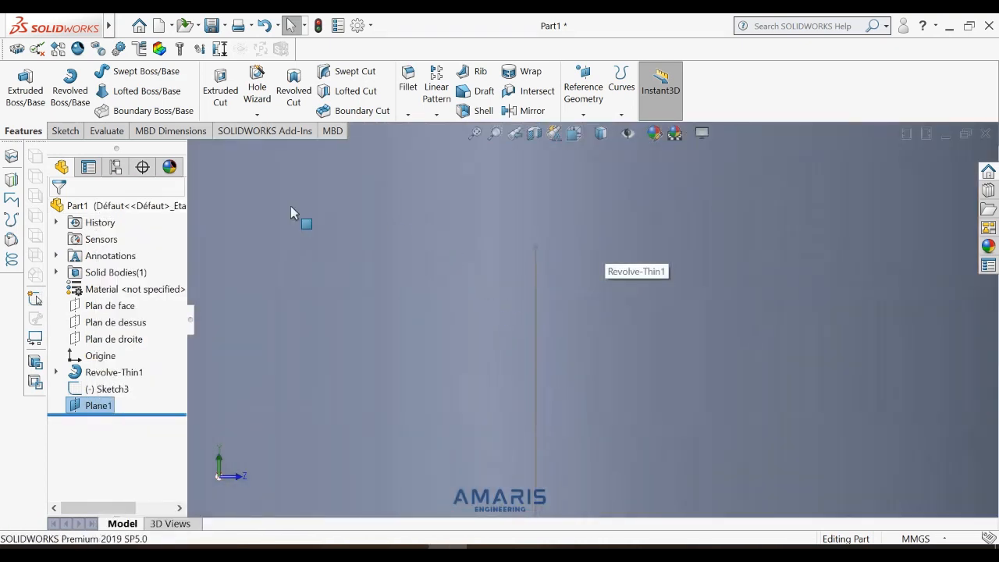
left_click(65, 130)
left_click(18, 82)
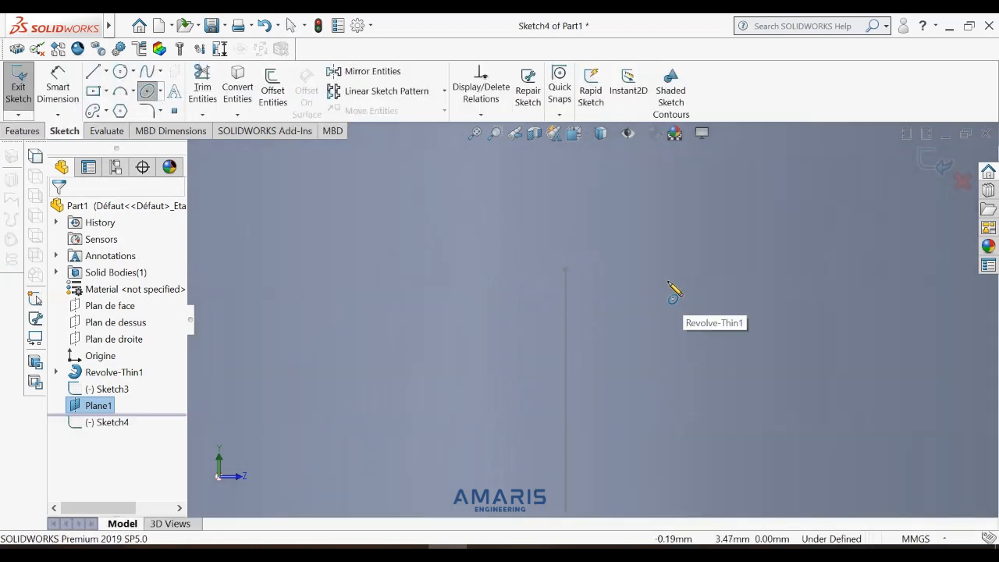
left_click(566, 270)
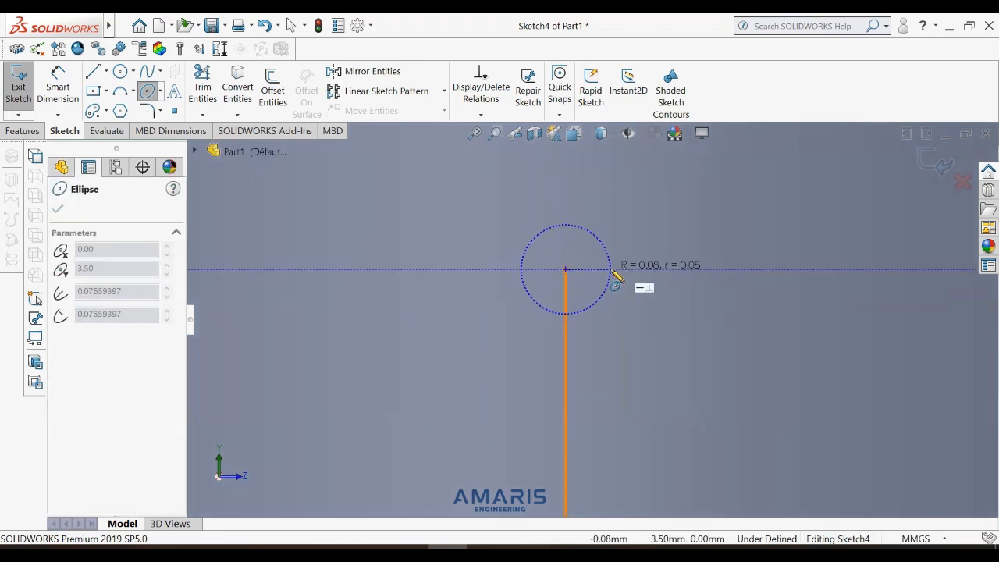
left_click(612, 270)
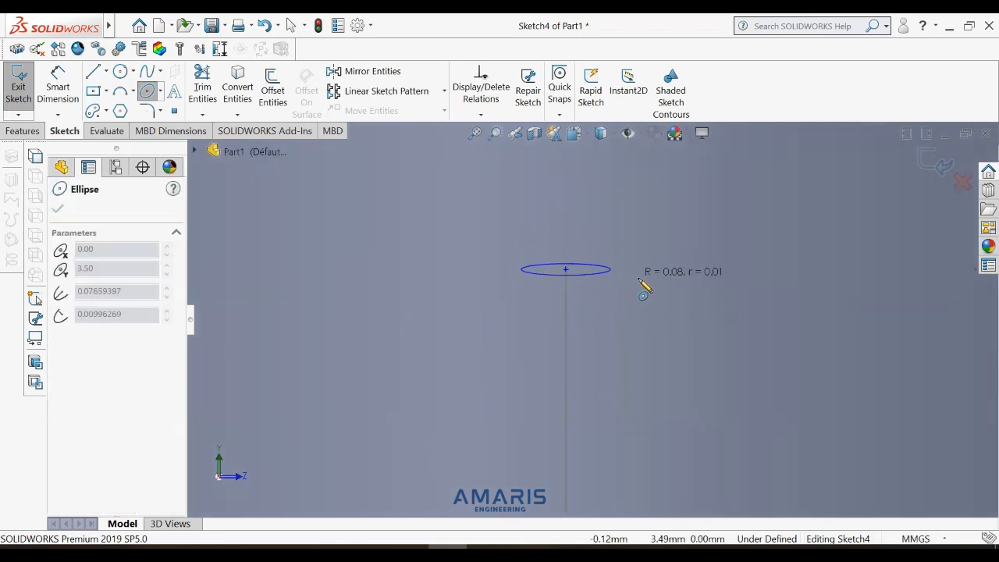
left_click(676, 310)
Dimension the small ellipse's full width between its two side points as 0.75 mm.
left_click(59, 110)
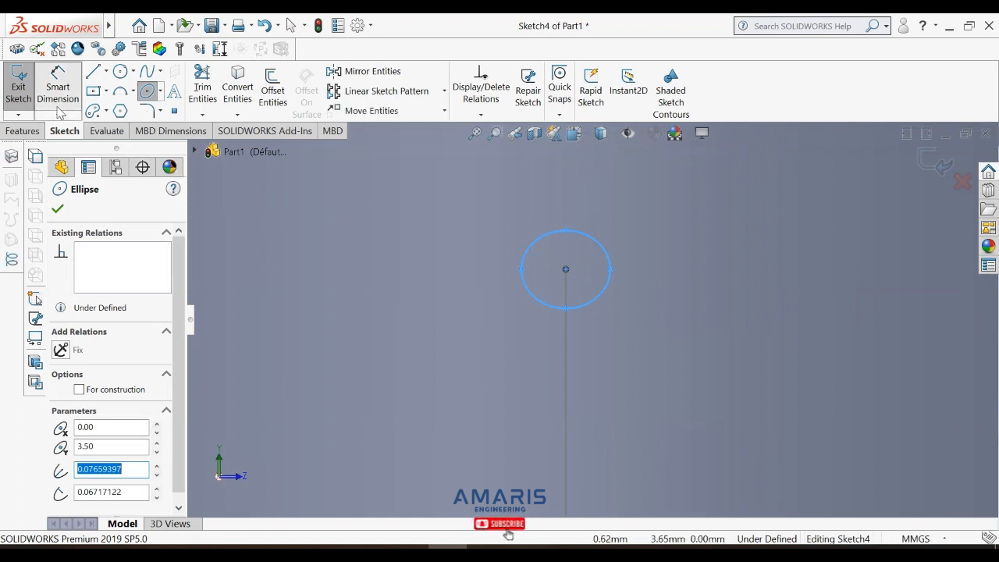
left_click(525, 271)
left_click(611, 269)
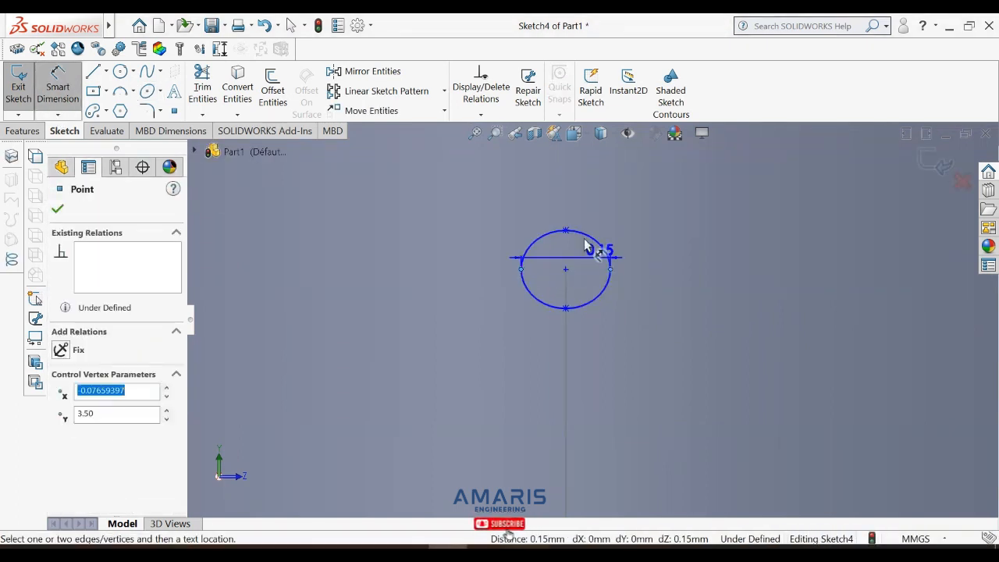
left_click(567, 199)
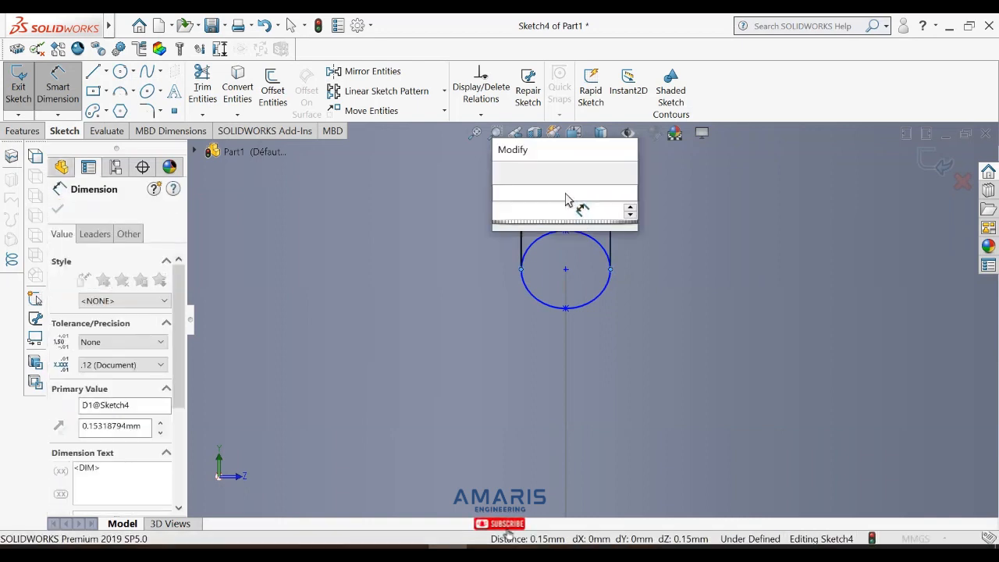
type("0")
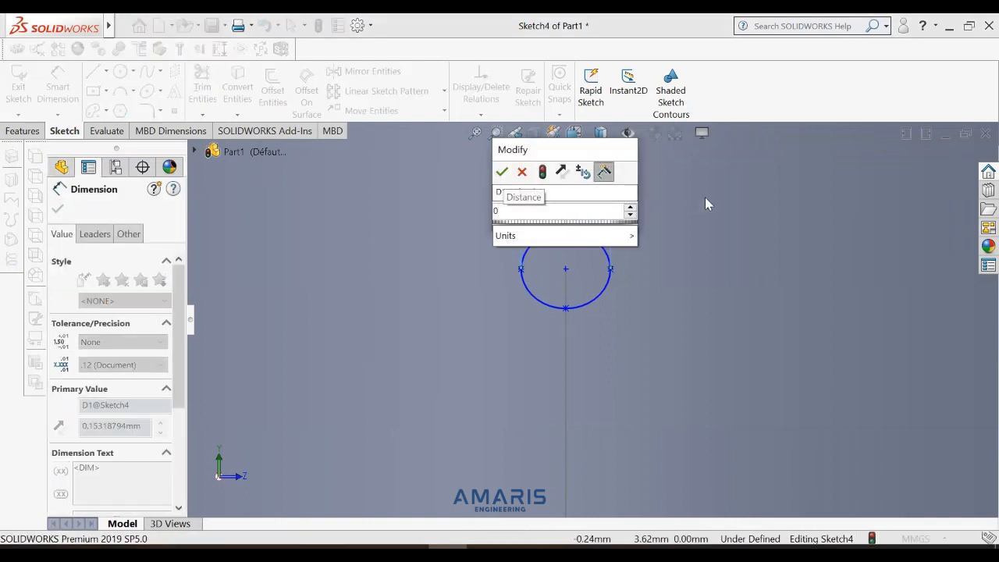
type(".75")
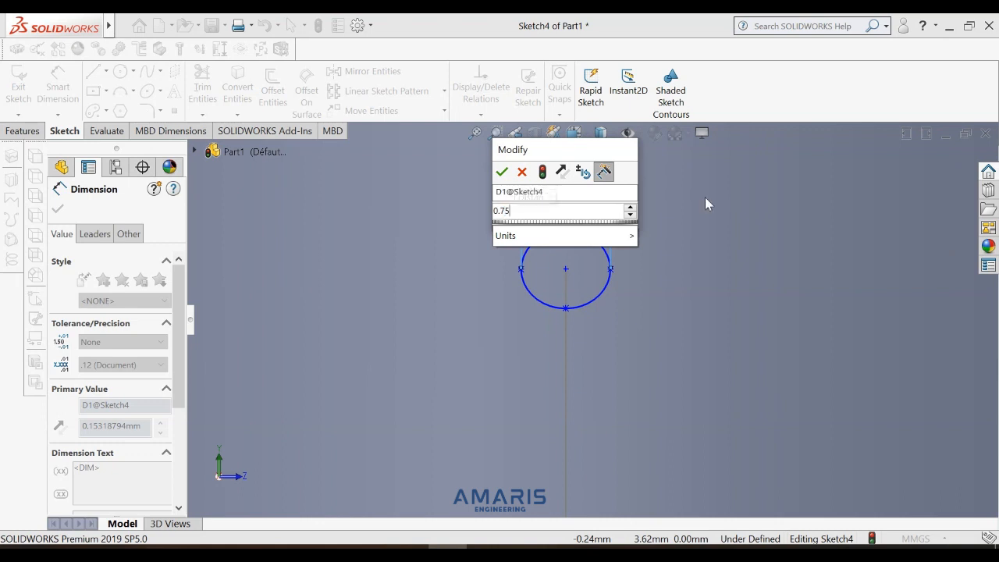
key("Return")
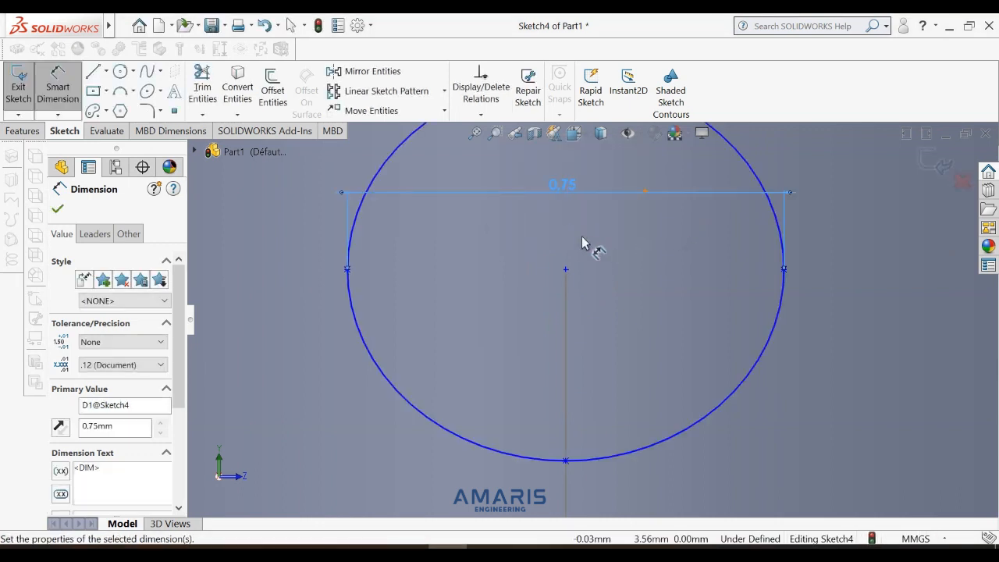
Dimension the small ellipse's full height between its upper and lower points as 0.38 mm and leave the dimension command.
scroll(585, 242, "up", 4)
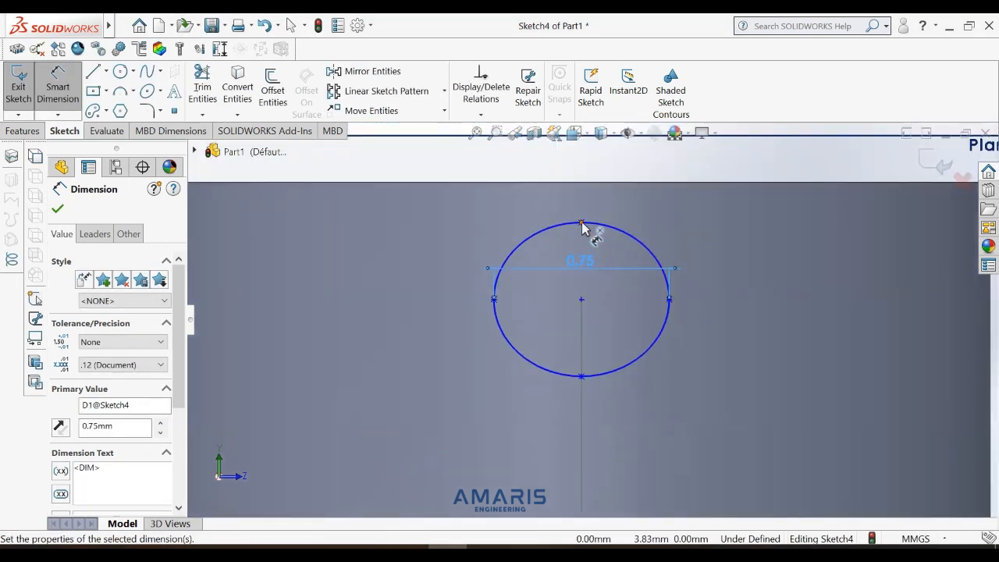
left_click(581, 223)
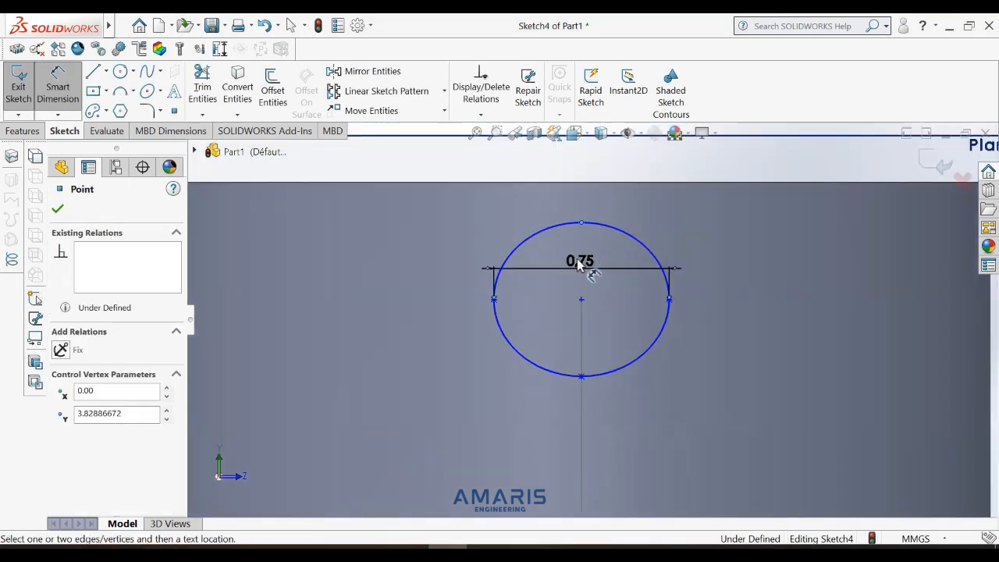
left_click(582, 377)
left_click(414, 301)
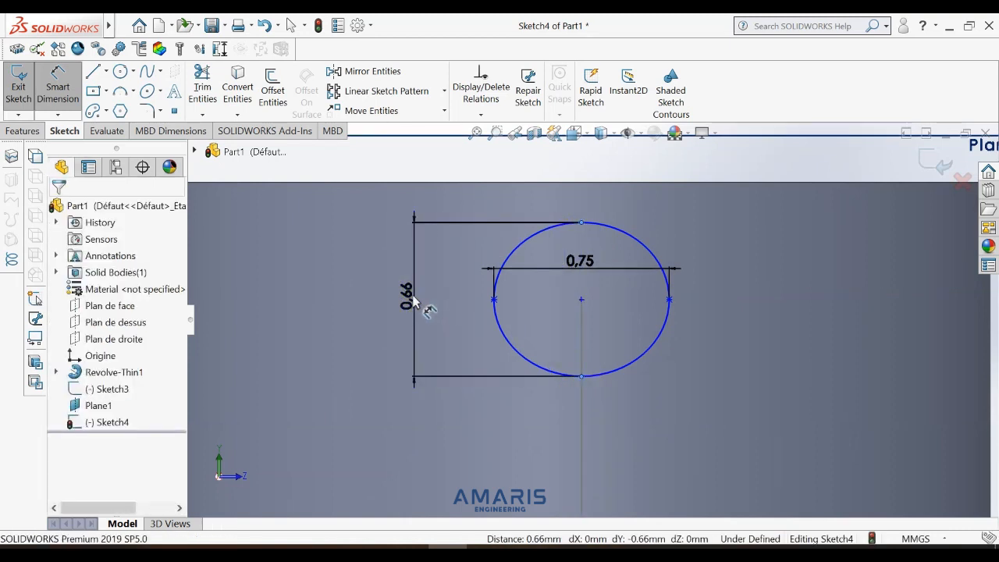
type("0")
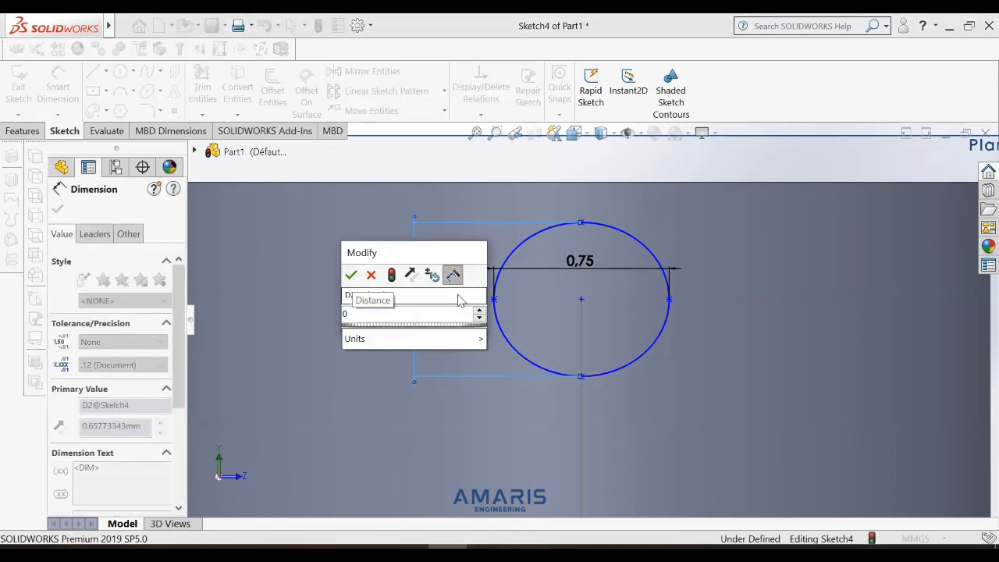
type(",66")
key("Return")
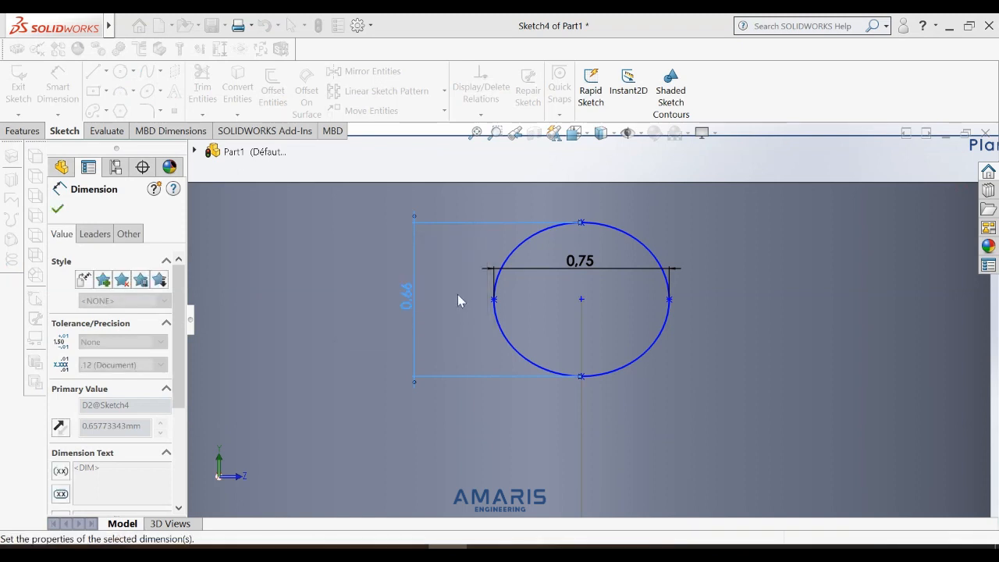
left_click(58, 211)
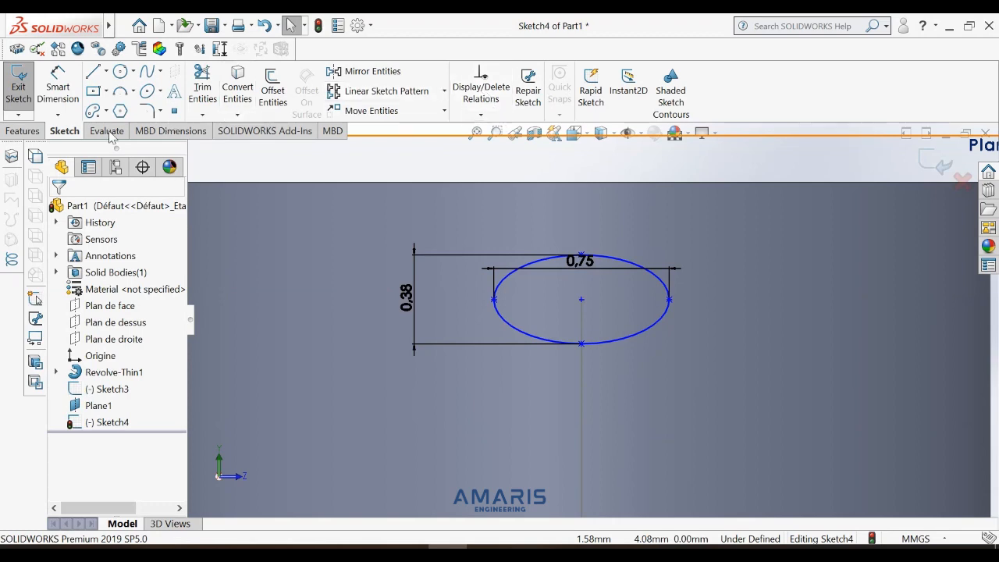
Create the handle as a swept boss, using the small ellipse as profile and the large handle ellipse as path.
left_click(24, 131)
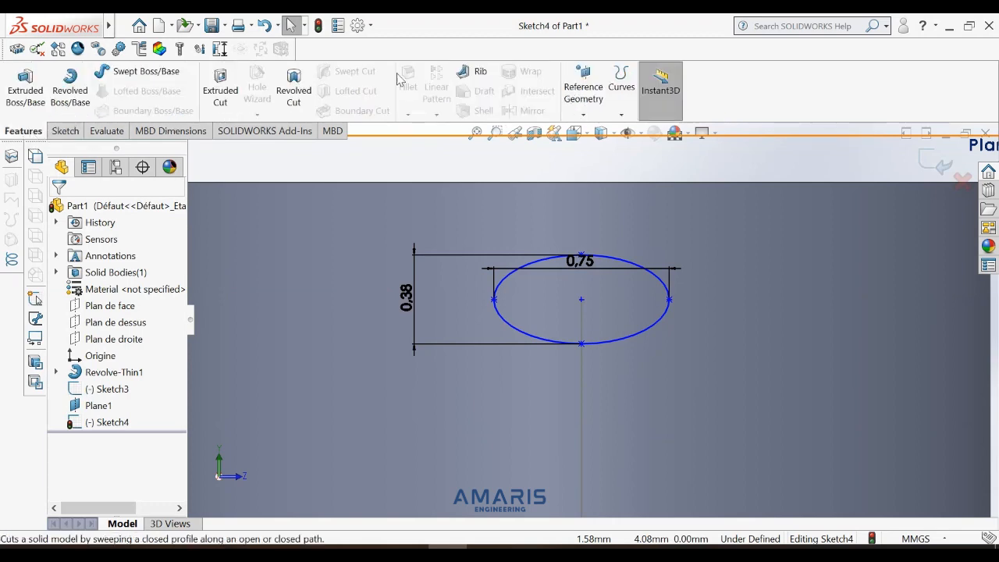
left_click(574, 132)
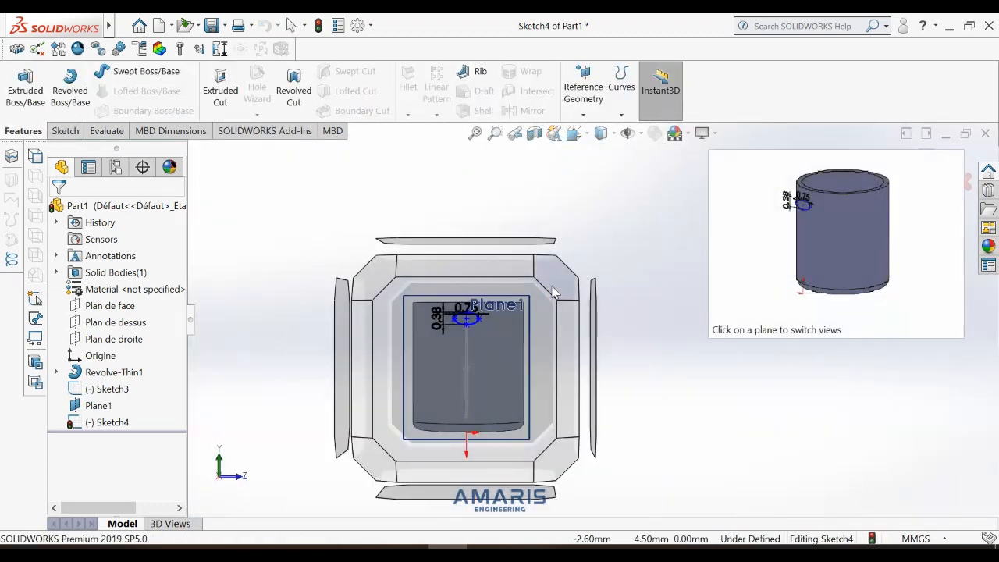
left_click(553, 291)
scroll(550, 341, "down", 3)
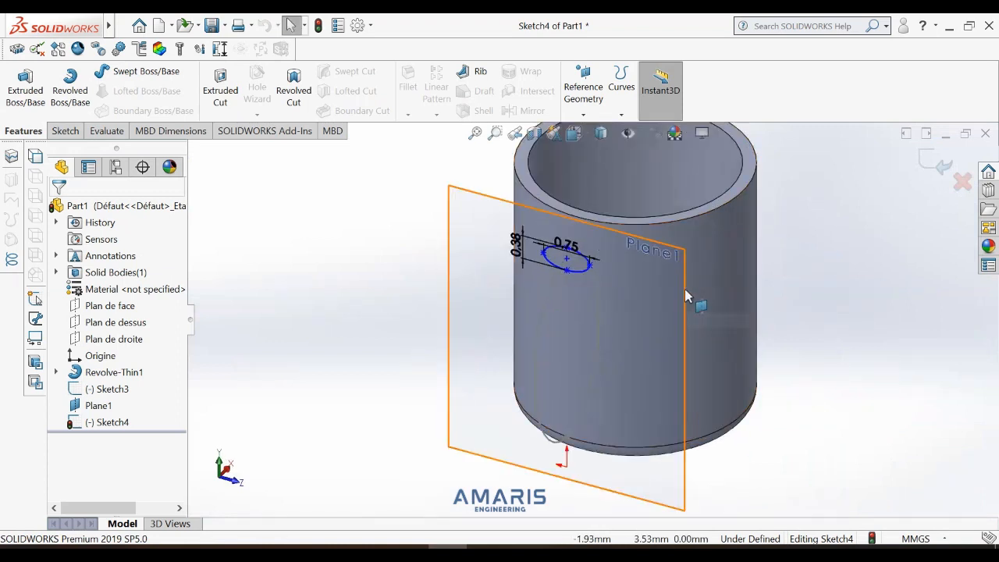
left_click(113, 71)
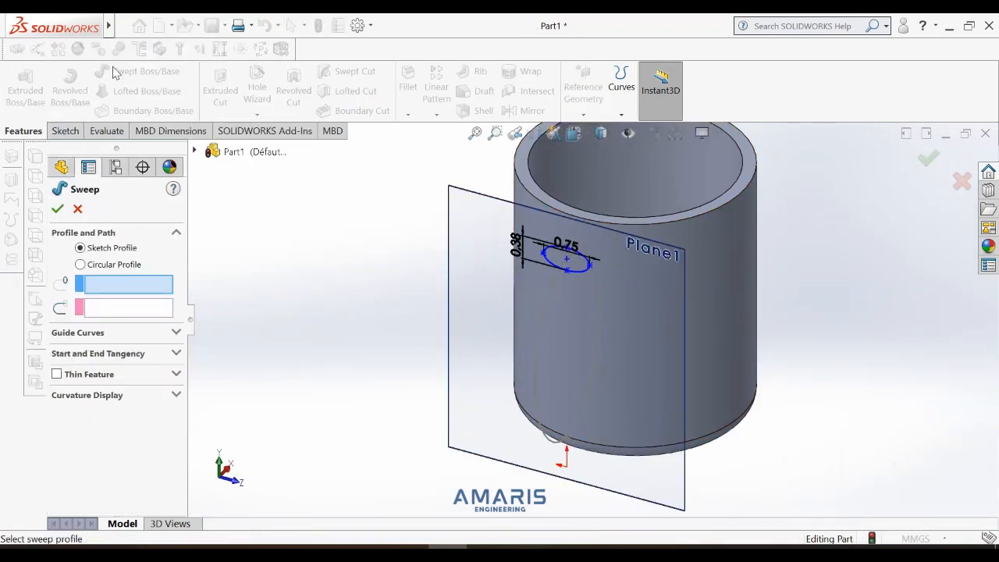
left_click(566, 255)
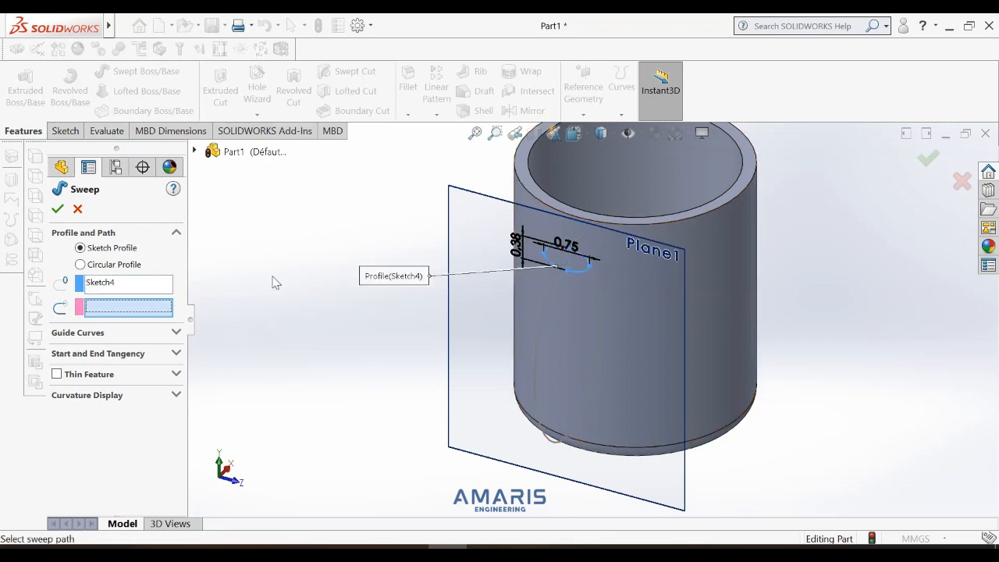
left_click(539, 338)
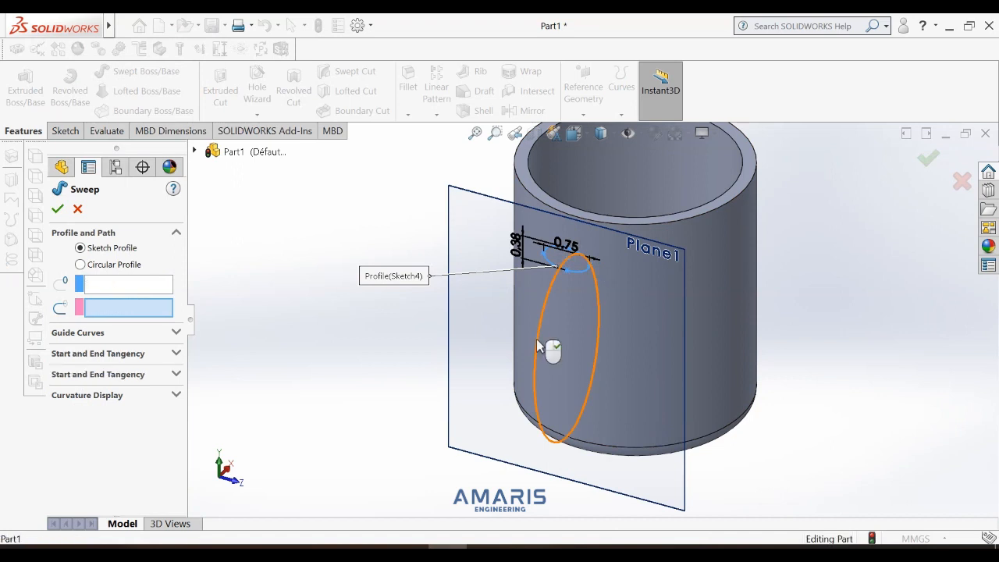
left_click(57, 209)
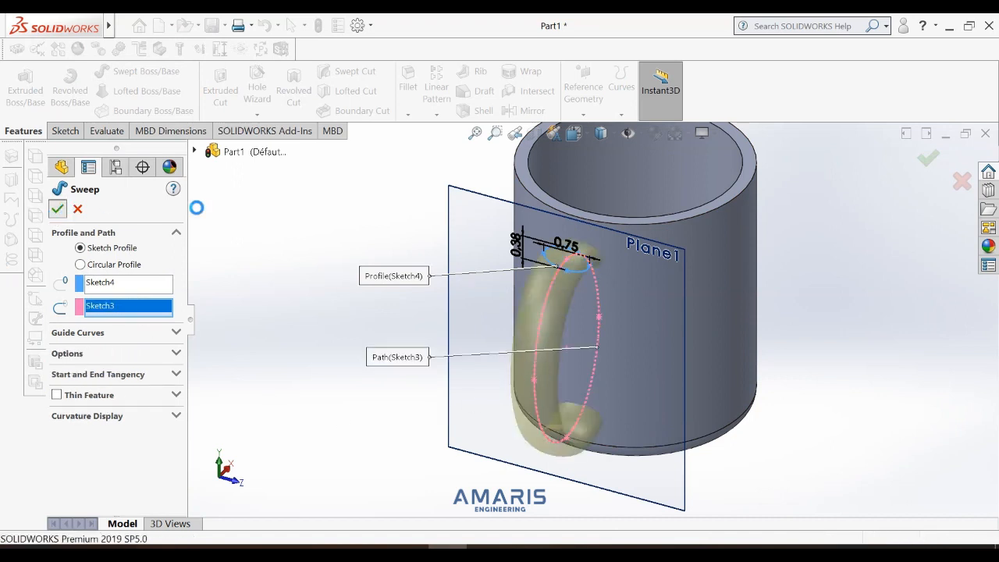
right_click(356, 263)
left_click(274, 302)
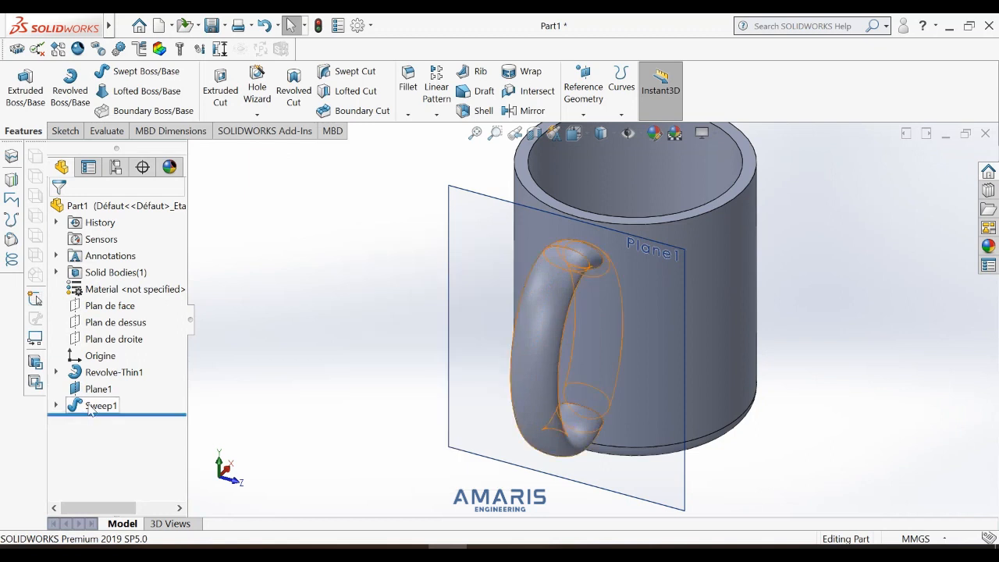
Hide the reference plane used for the handle's profile sketch.
right_click(99, 388)
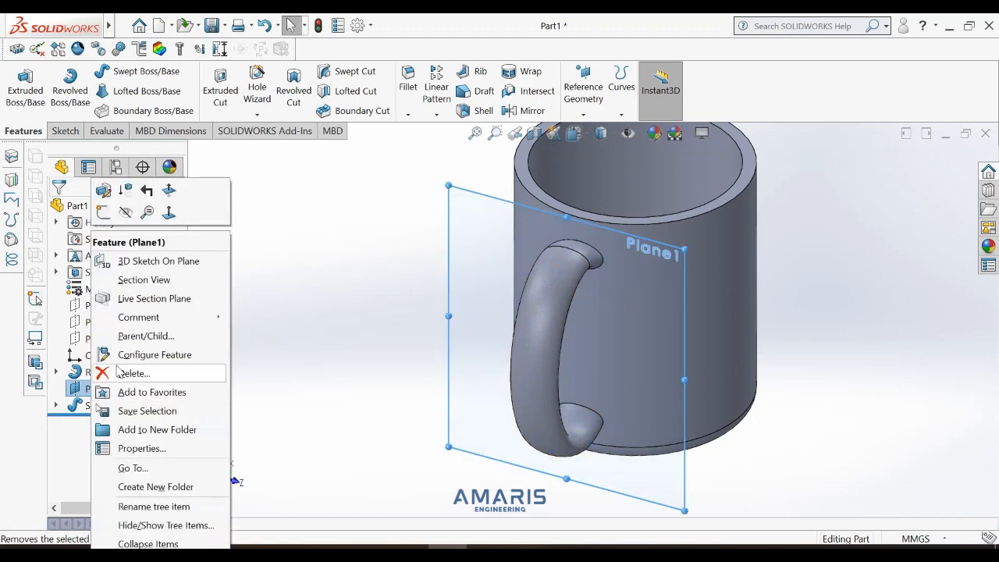
left_click(125, 213)
scroll(580, 284, "up", 2)
scroll(682, 307, "down", 4)
Start a sketch on the cup's flat rim face and convert the rim's inner circular edge into it.
right_click(683, 300)
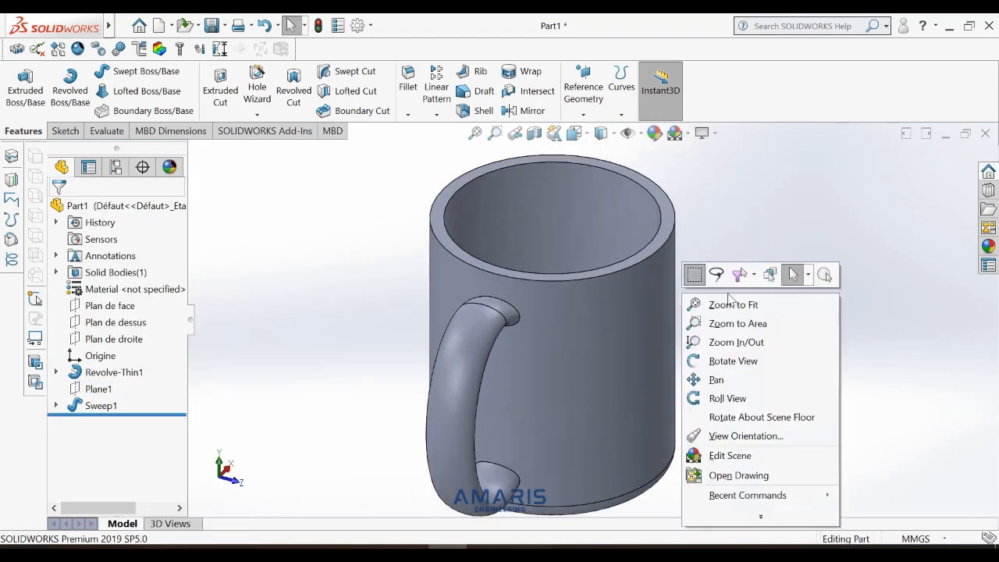
left_click(733, 360)
left_click_drag(660, 411, 595, 348)
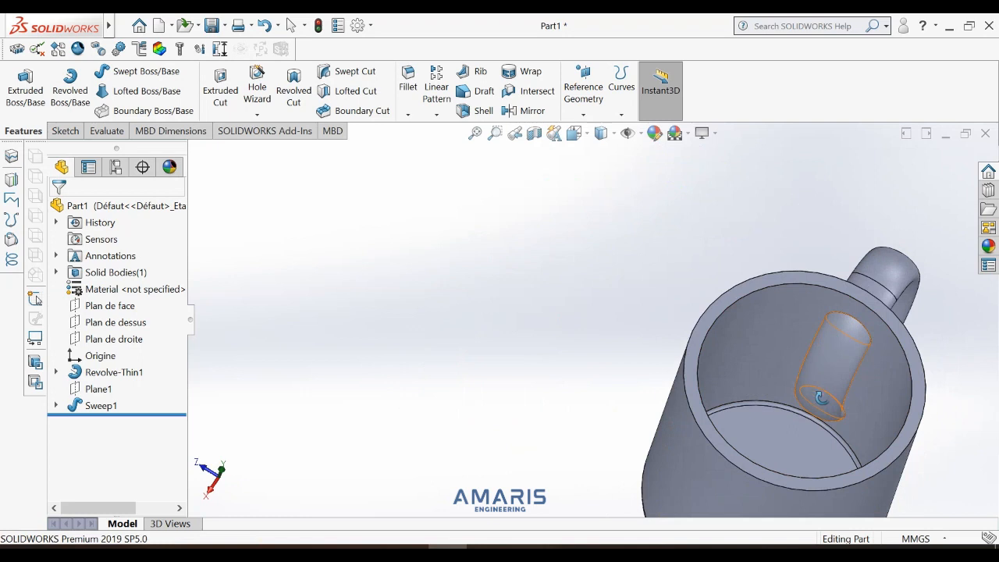
left_click(475, 133)
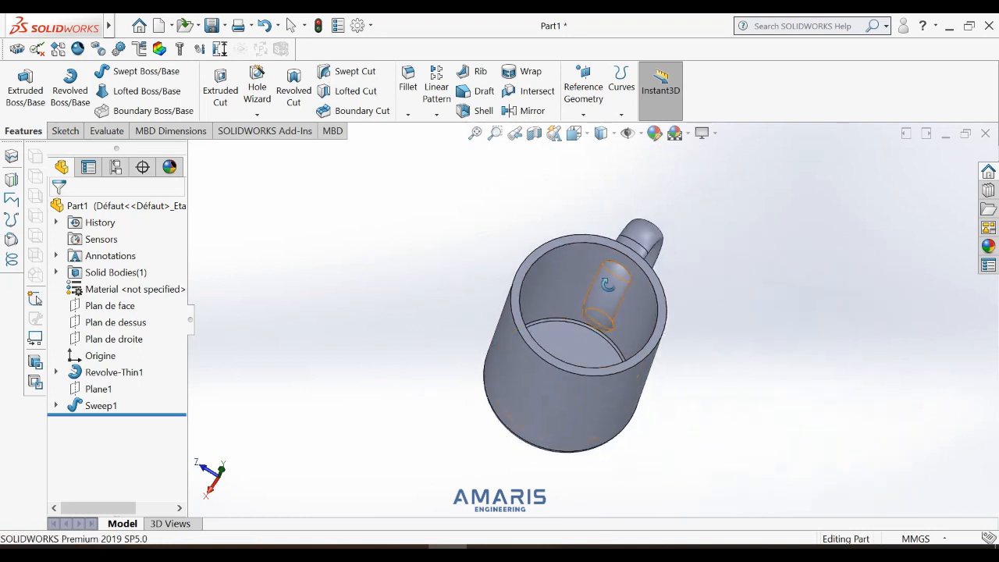
right_click(375, 265)
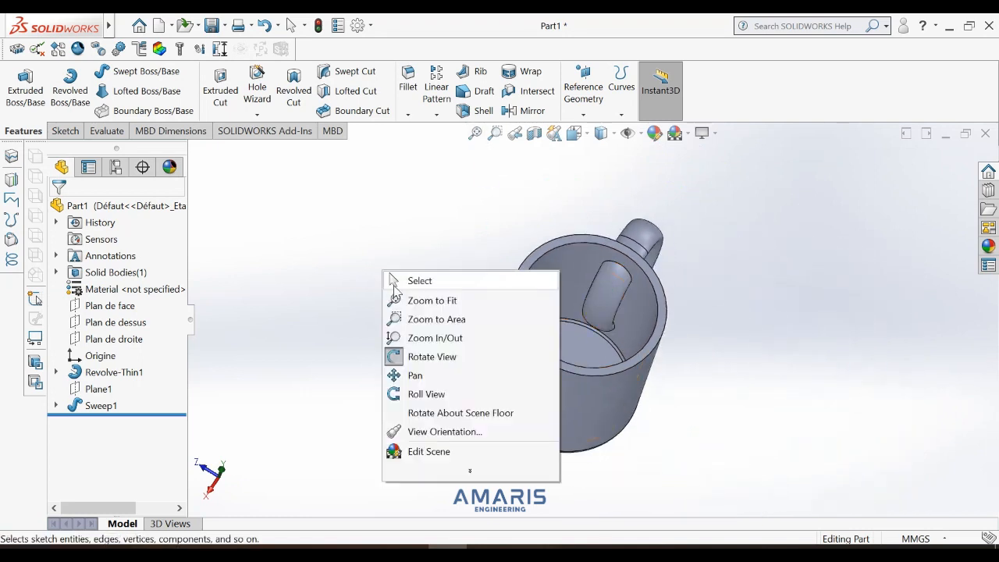
left_click(397, 283)
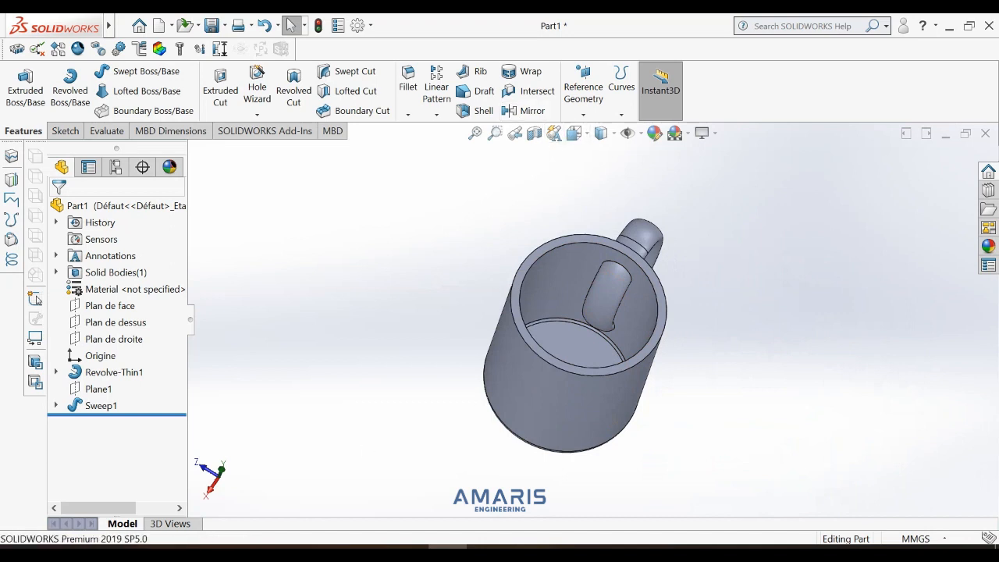
left_click(523, 294)
left_click(573, 251)
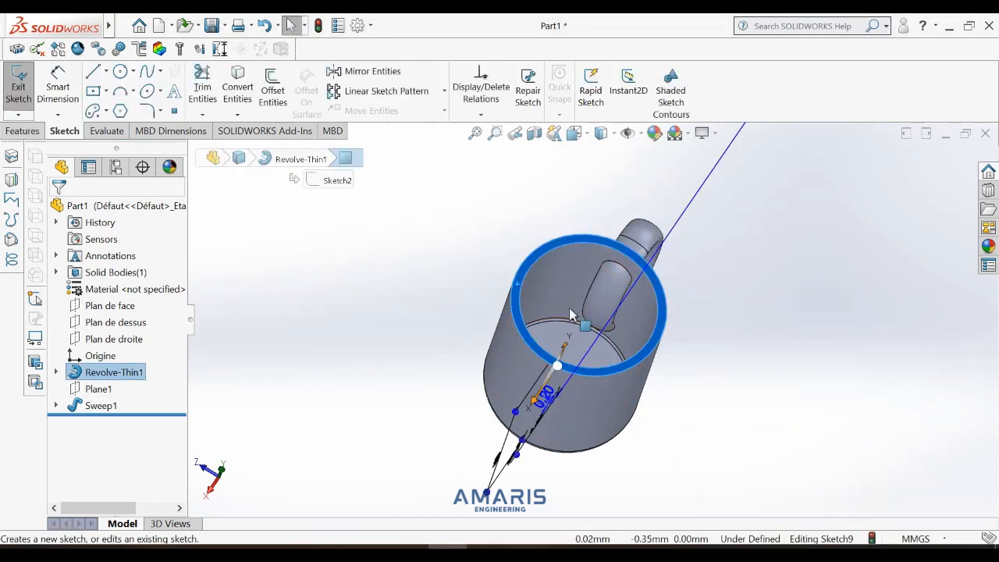
left_click(539, 258)
scroll(585, 270, "down", 2)
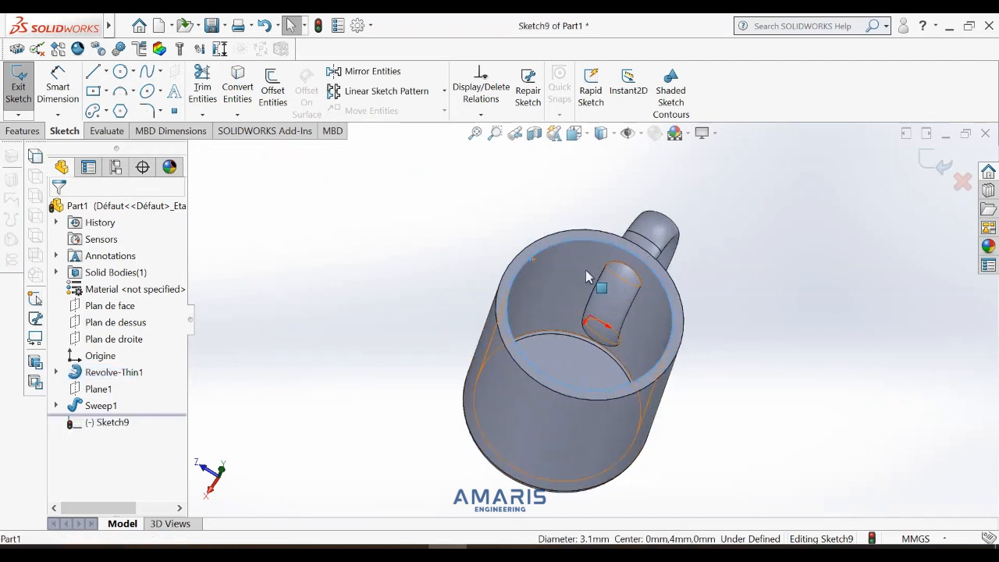
left_click(240, 82)
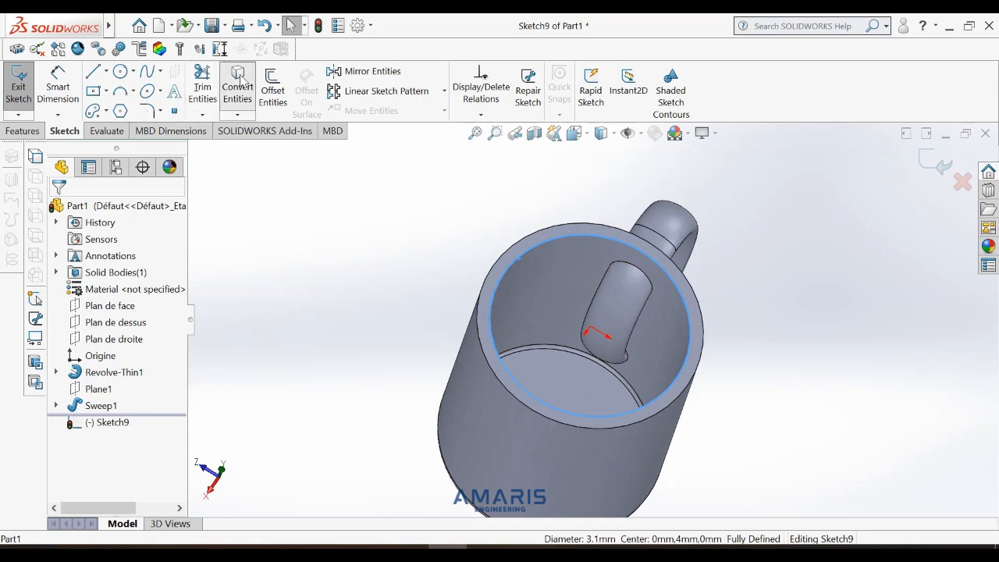
Cut-extrude the converted circle with the Up To Next end condition to remove the handle material inside the cup.
left_click(23, 131)
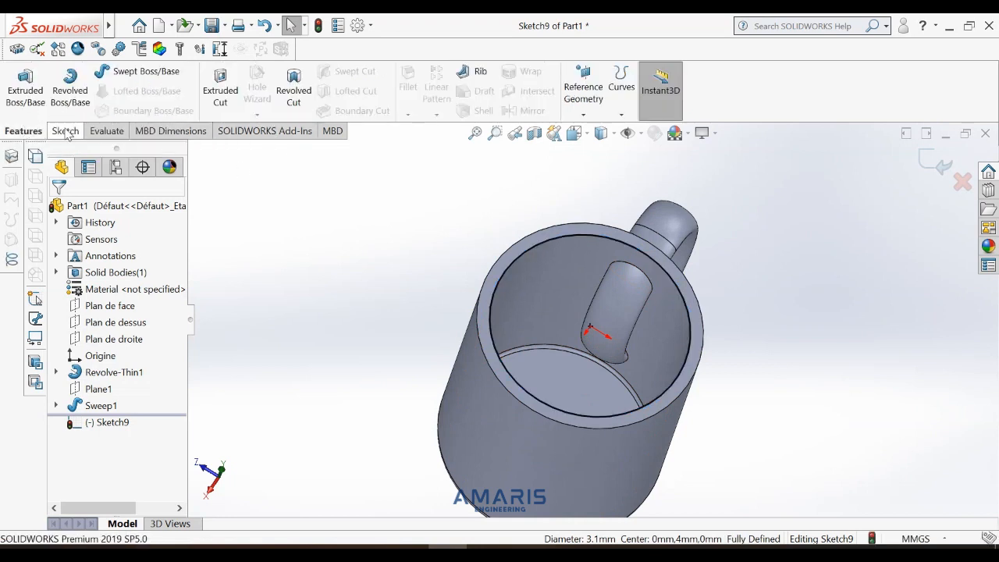
left_click(226, 97)
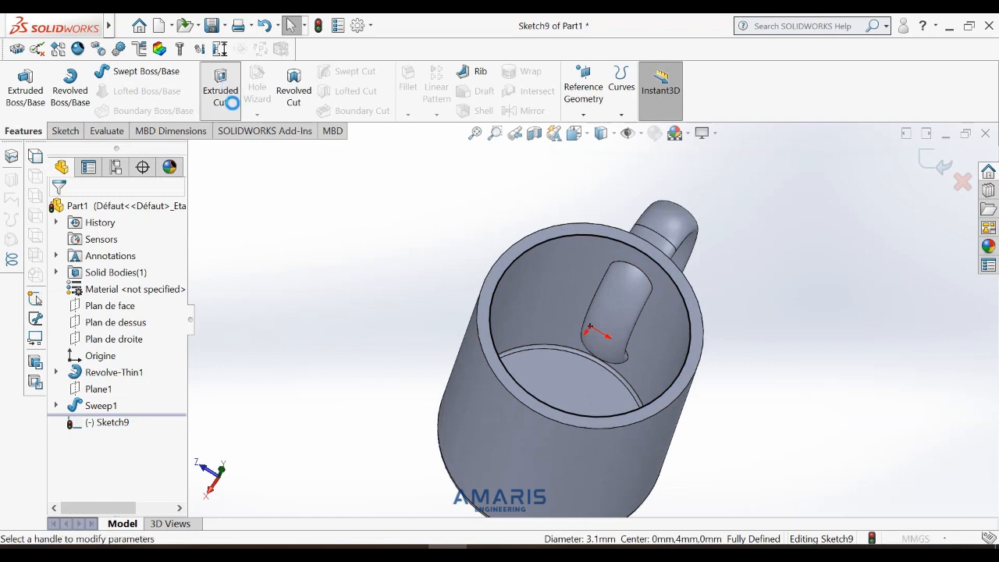
scroll(590, 423, "up", 4)
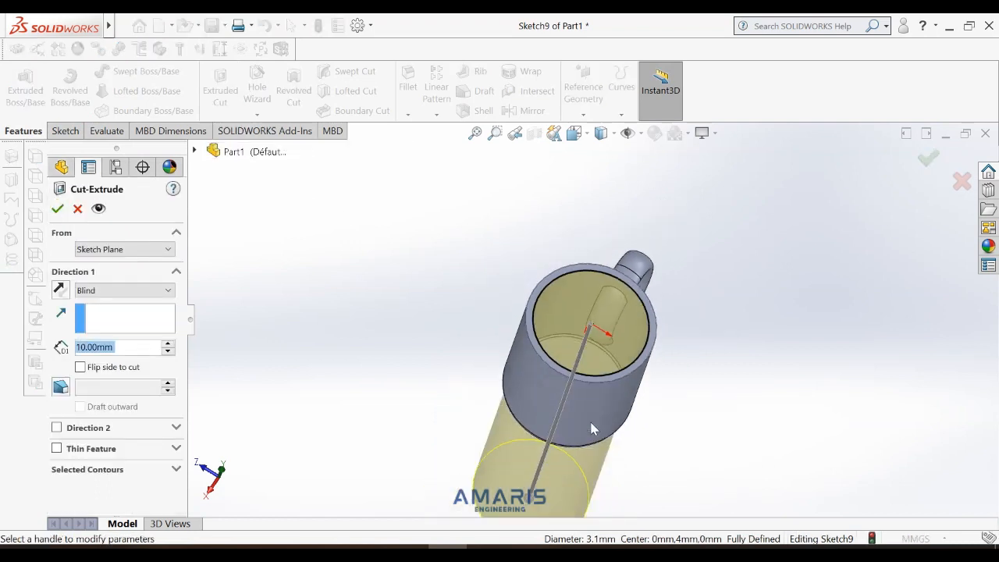
left_click(105, 292)
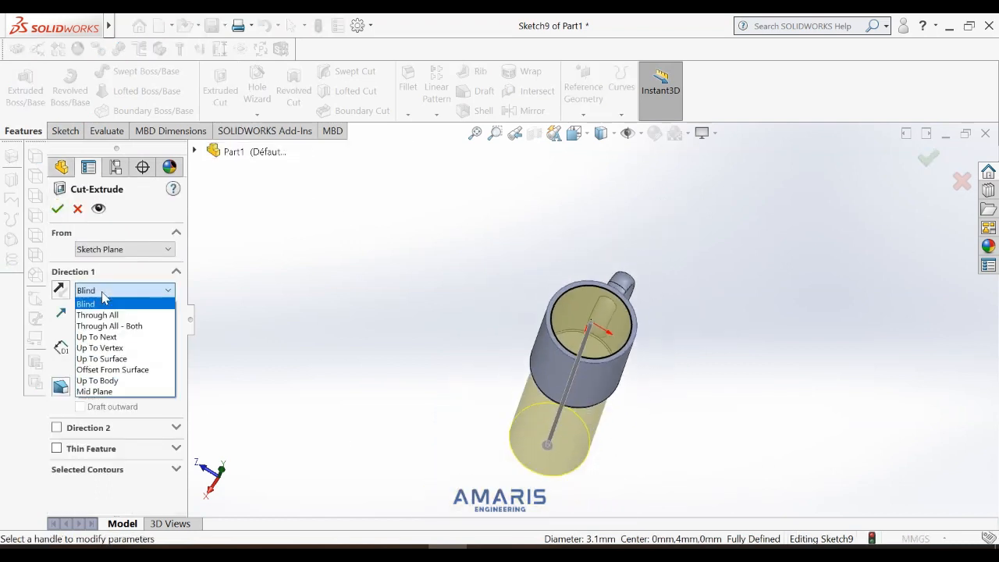
left_click(107, 336)
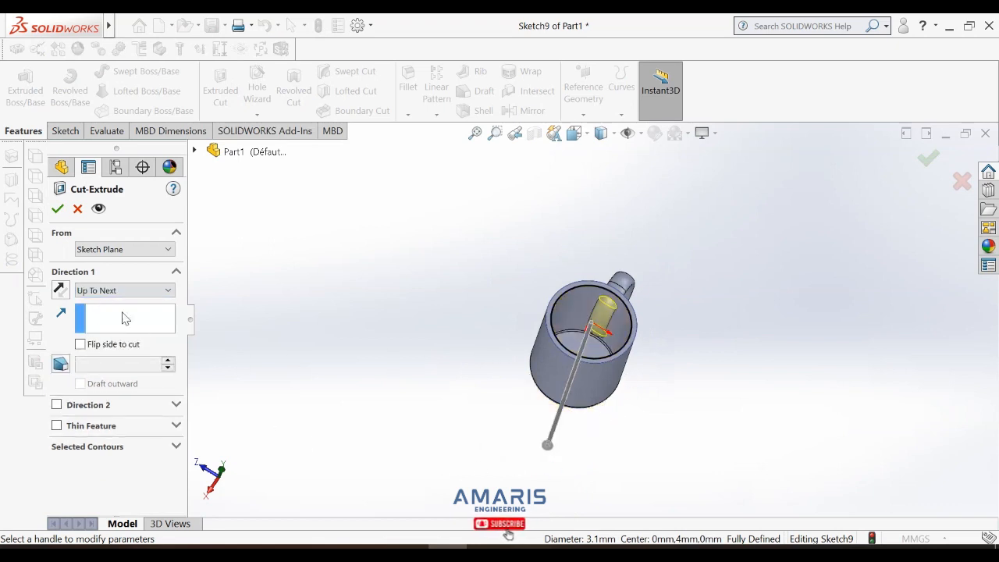
left_click(58, 209)
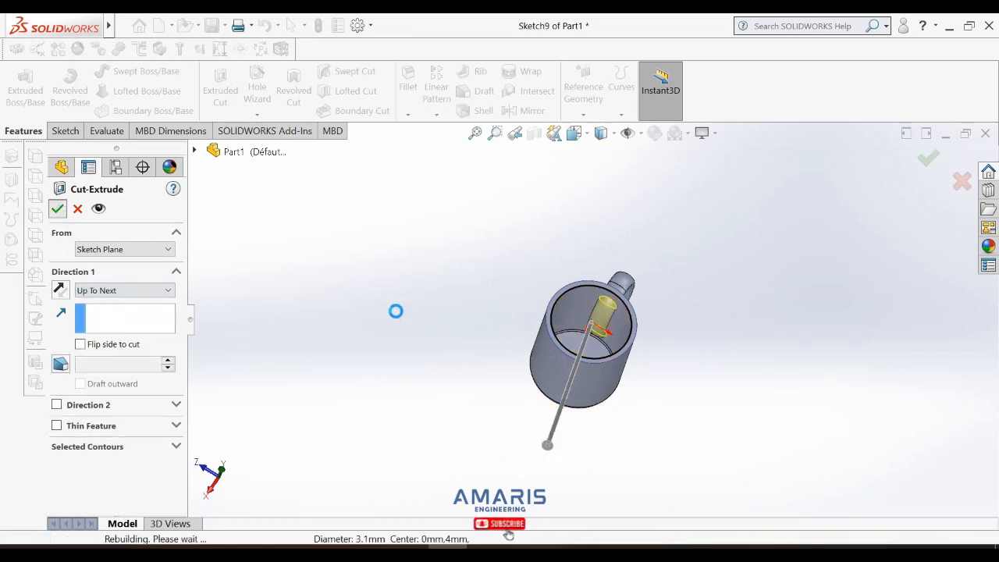
Fillet the cup's flat rim face with a 0.1 mm radius, rounding both its inner and outer edges.
scroll(507, 350, "down", 5)
right_click(444, 316)
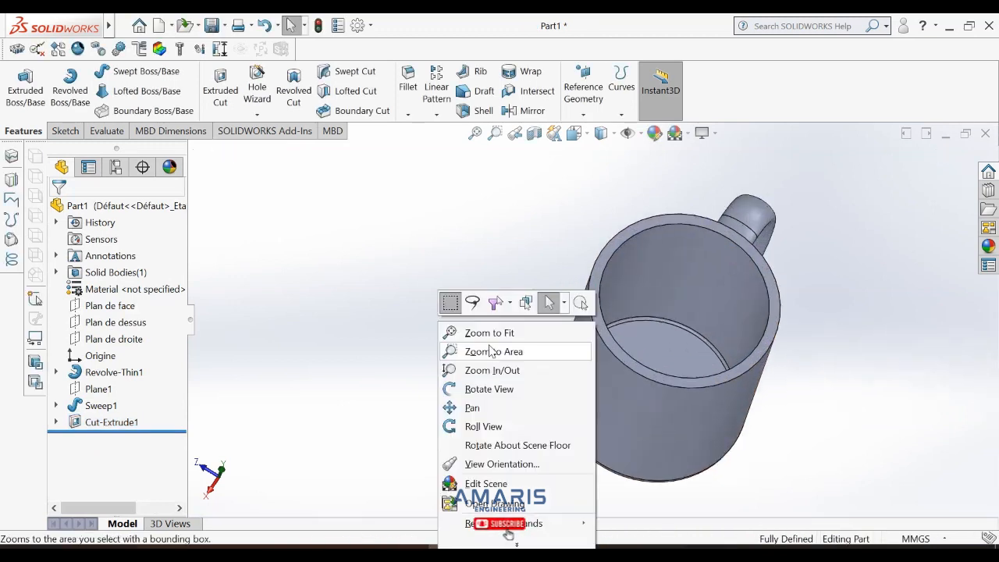
left_click(488, 389)
left_click_drag(490, 392, 806, 222)
right_click(411, 224)
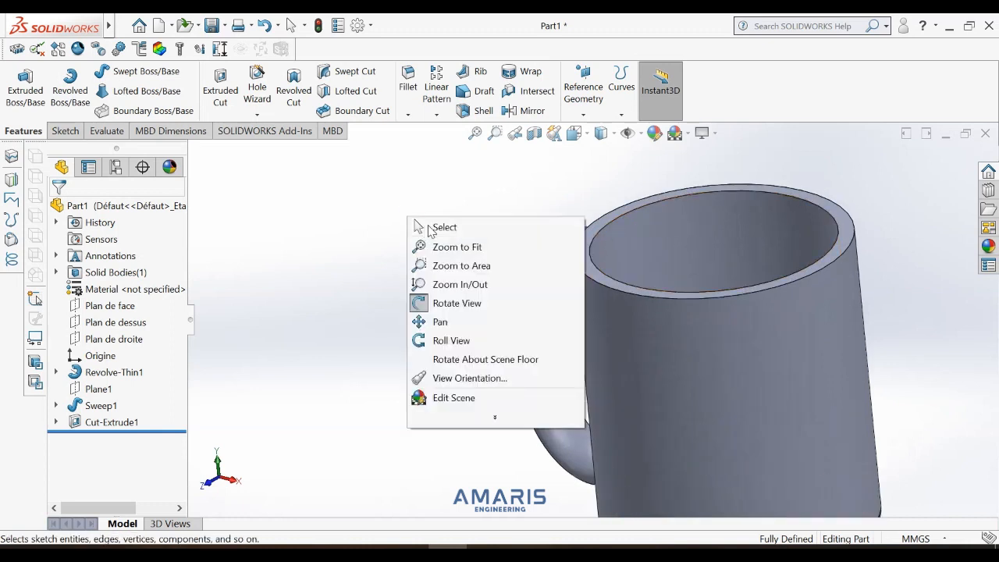
left_click(437, 226)
scroll(696, 227, "down", 2)
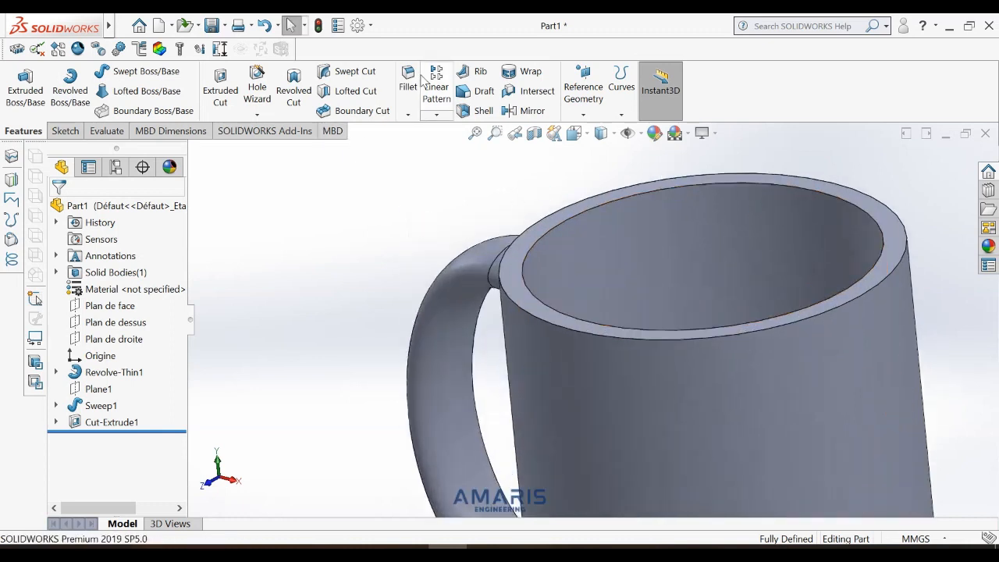
left_click(516, 270)
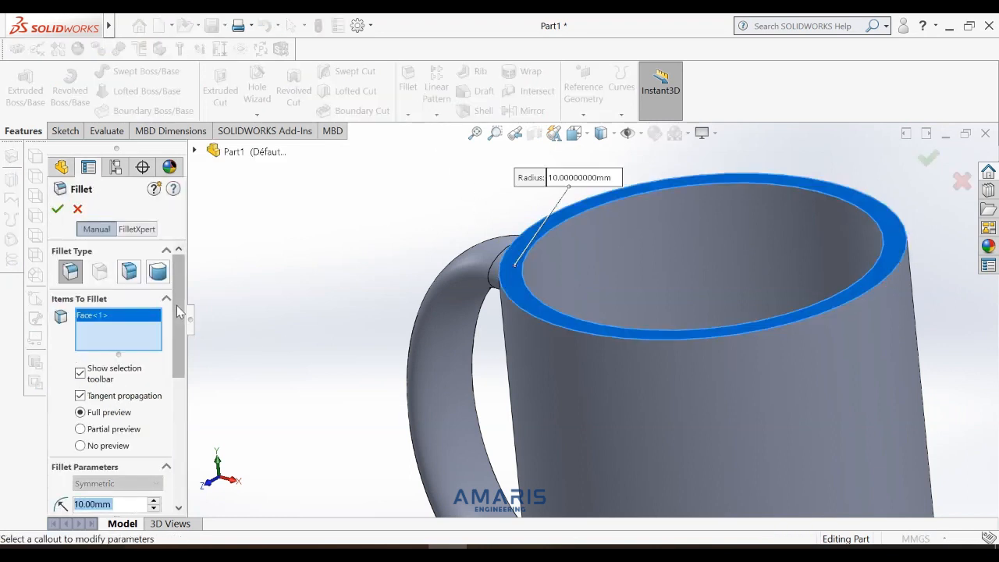
left_click_drag(174, 307, 173, 372)
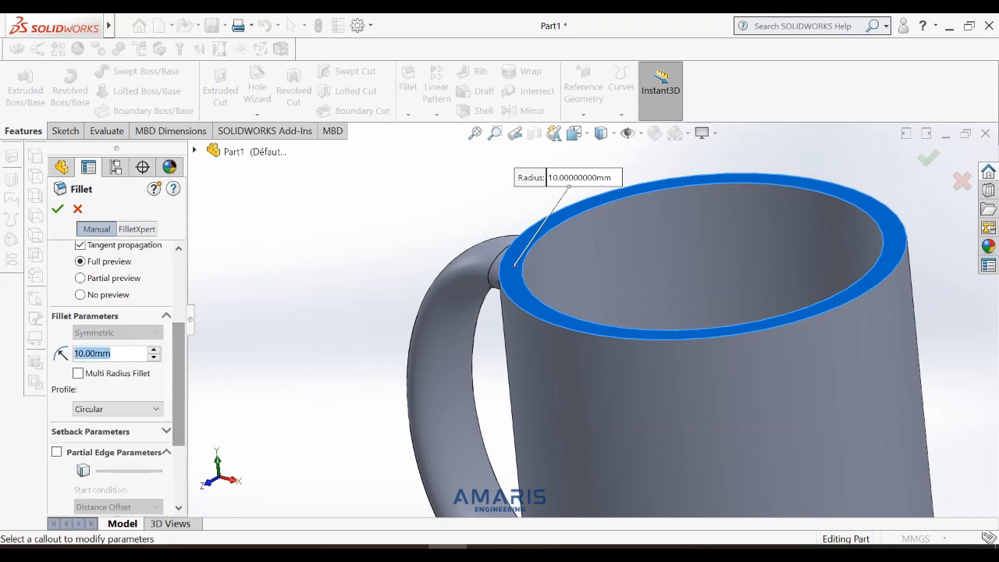
left_click(135, 352)
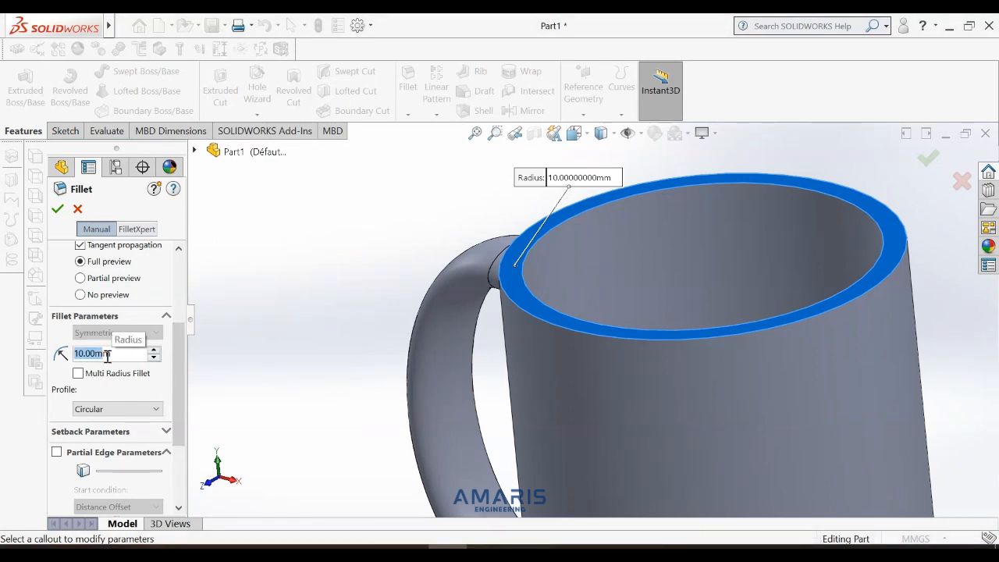
key("BackSpace")
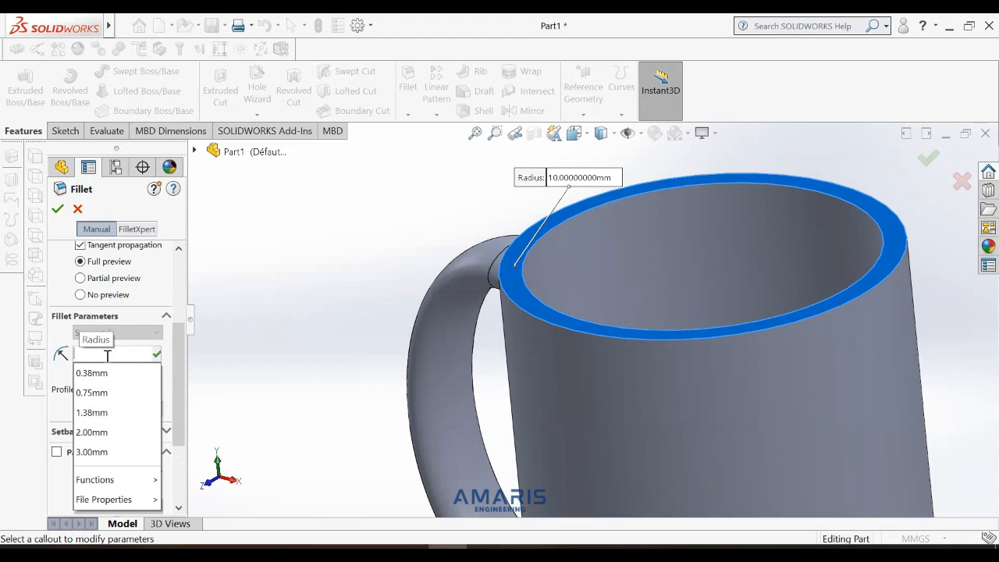
type("0.1")
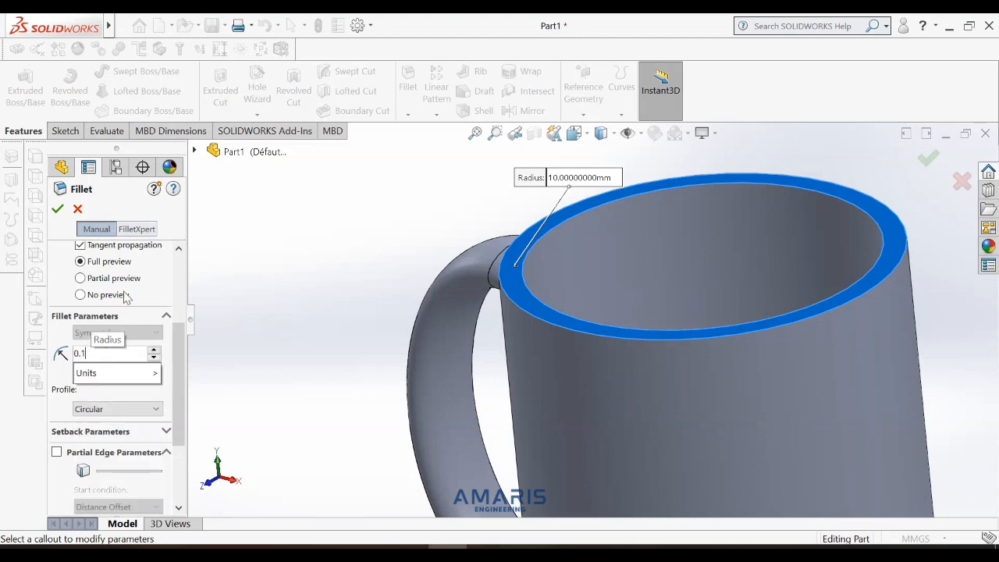
left_click(245, 316)
scroll(558, 254, "down", 2)
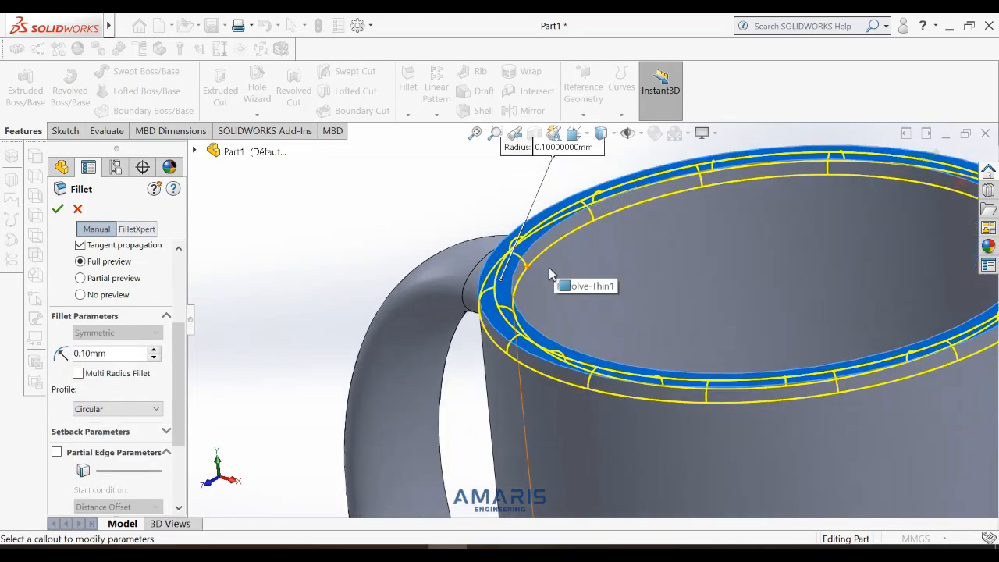
left_click(57, 209)
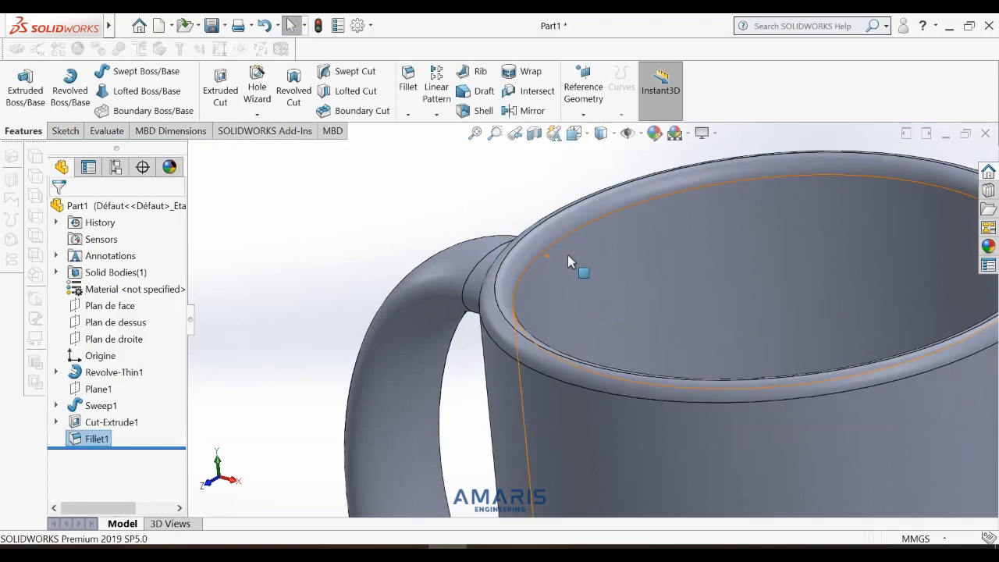
Fillet the two edges where the handle's upper and lower ends meet the cup's outer wall with a 0.2 mm radius.
scroll(567, 265, "up", 3)
right_click(425, 275)
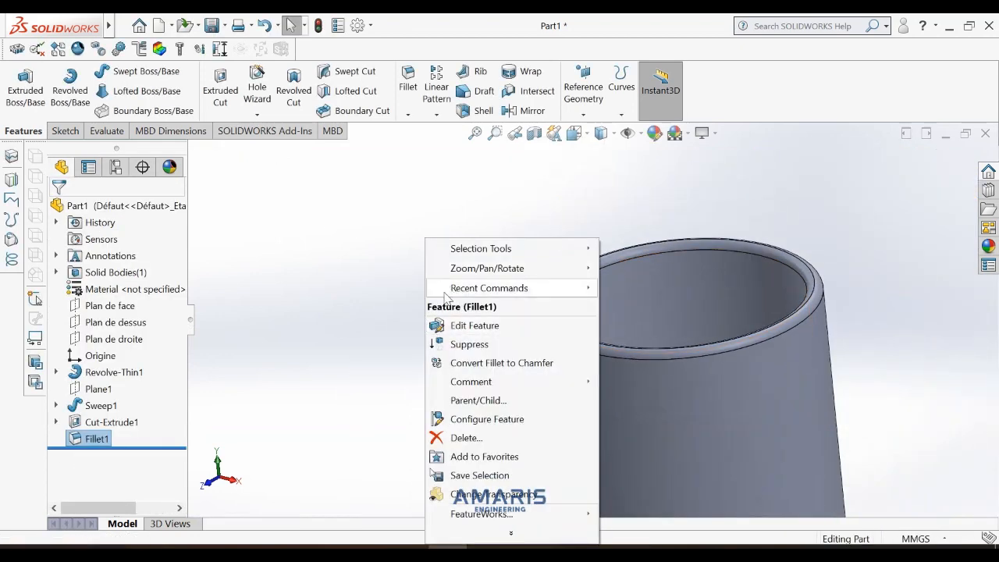
mouse_move(453, 270)
left_click(646, 343)
left_click_drag(646, 343, 560, 344)
right_click(705, 266)
left_click(731, 278)
scroll(624, 274, "down", 2)
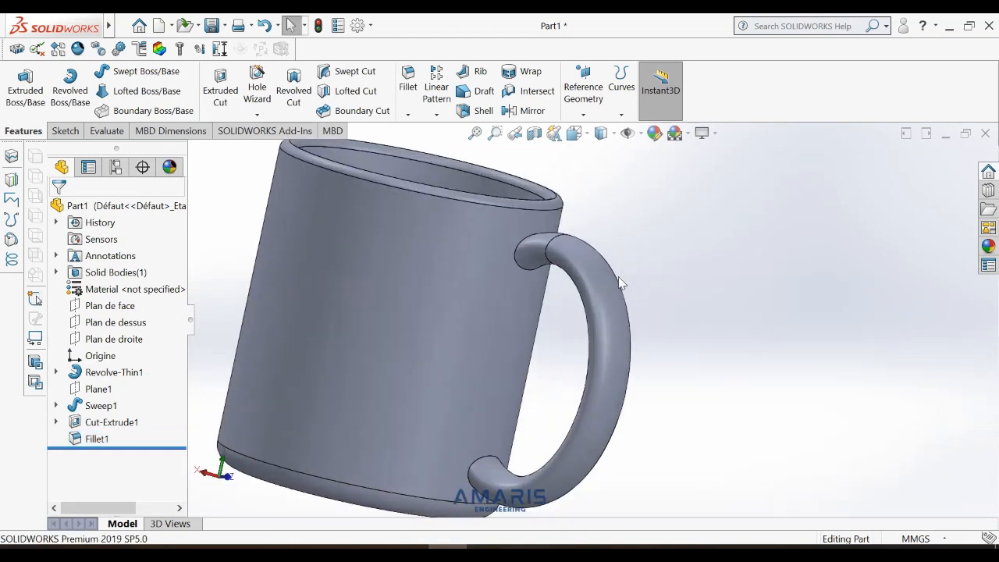
left_click(416, 72)
left_click(519, 262)
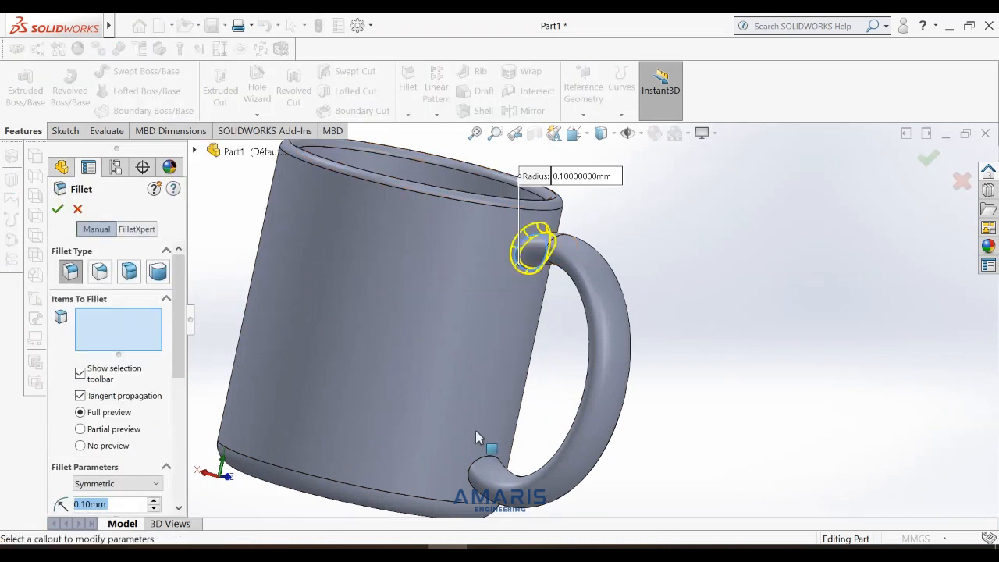
left_click(475, 468)
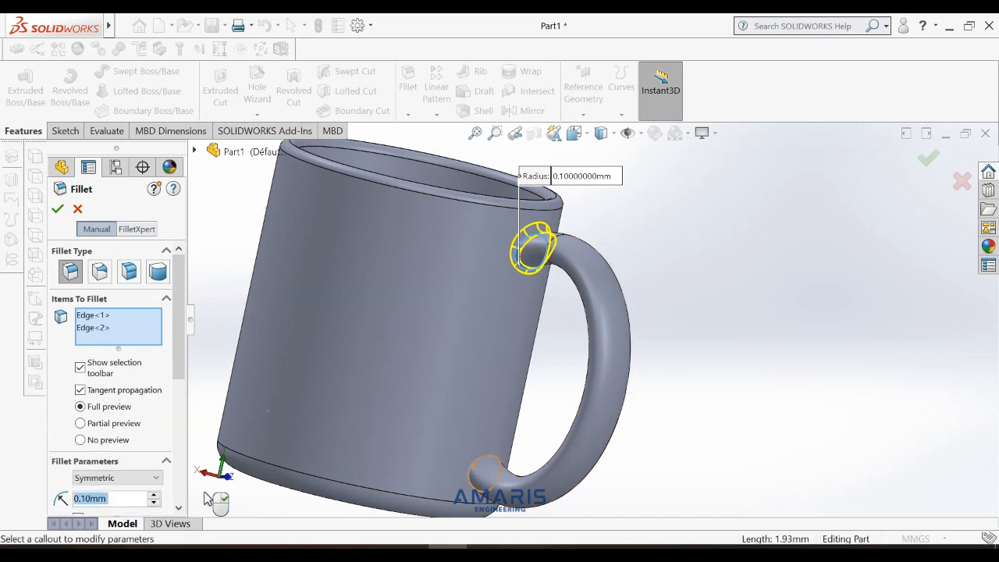
left_click(93, 497)
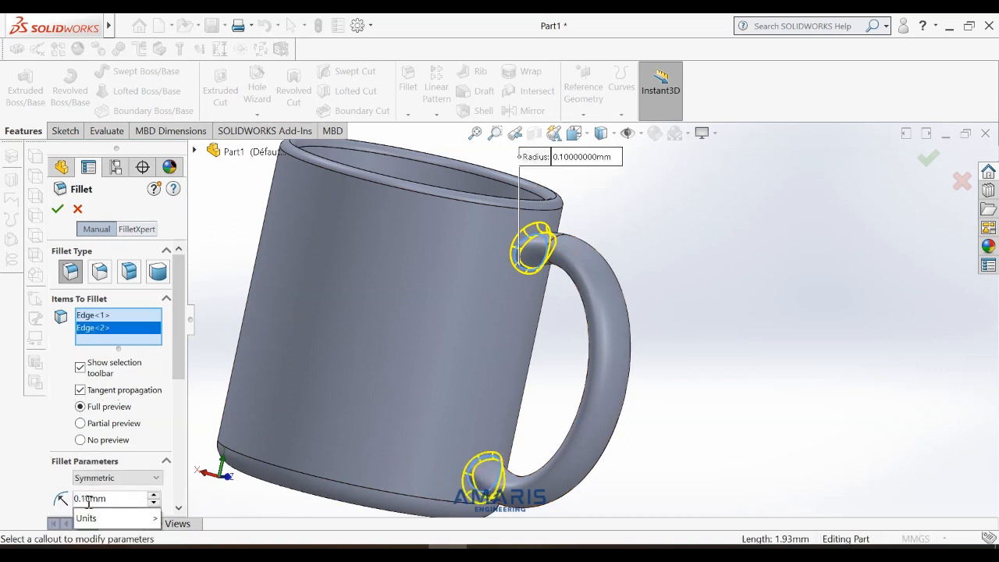
key("BackSpace")
type("2")
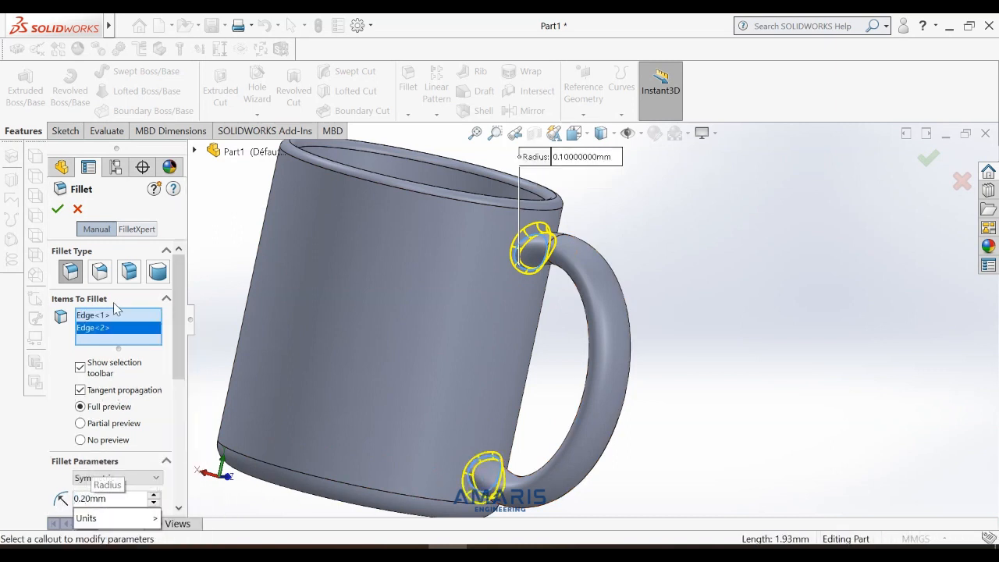
key("Return")
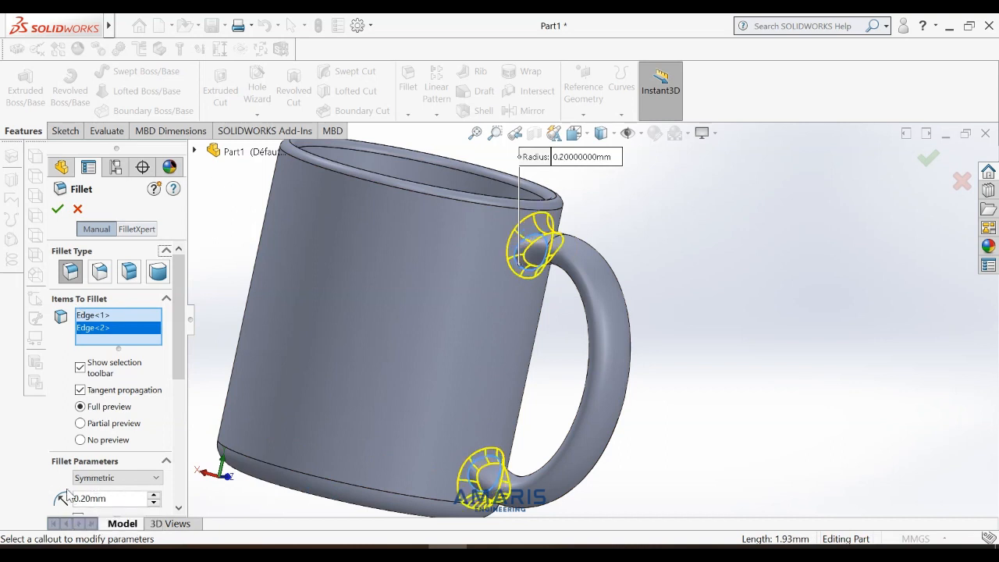
left_click(58, 209)
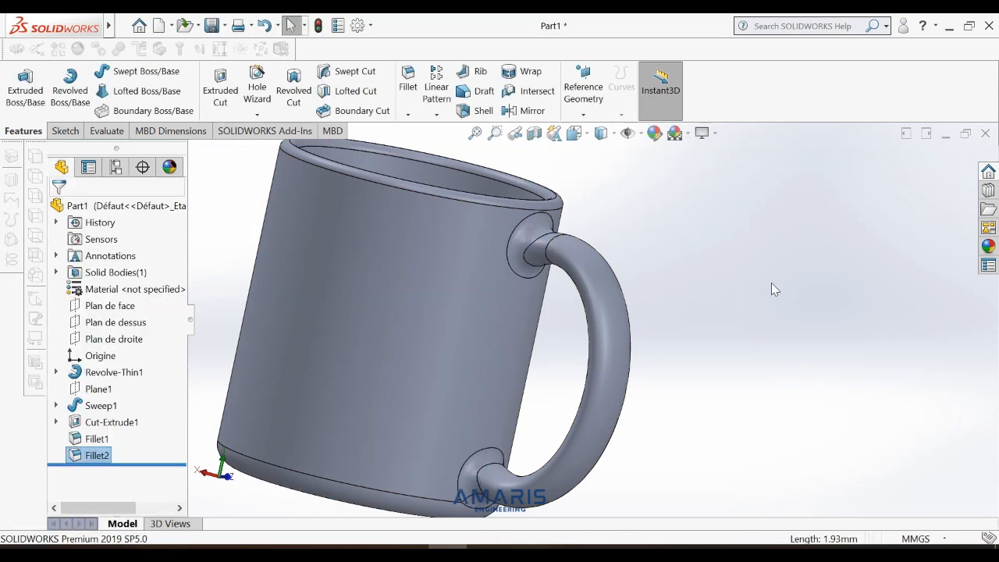
Examine the filleted cup from the outside and from above, rotating it to view the rim, interior and handle.
scroll(684, 328, "up", 2)
scroll(684, 327, "up", 2)
scroll(658, 317, "down", 2)
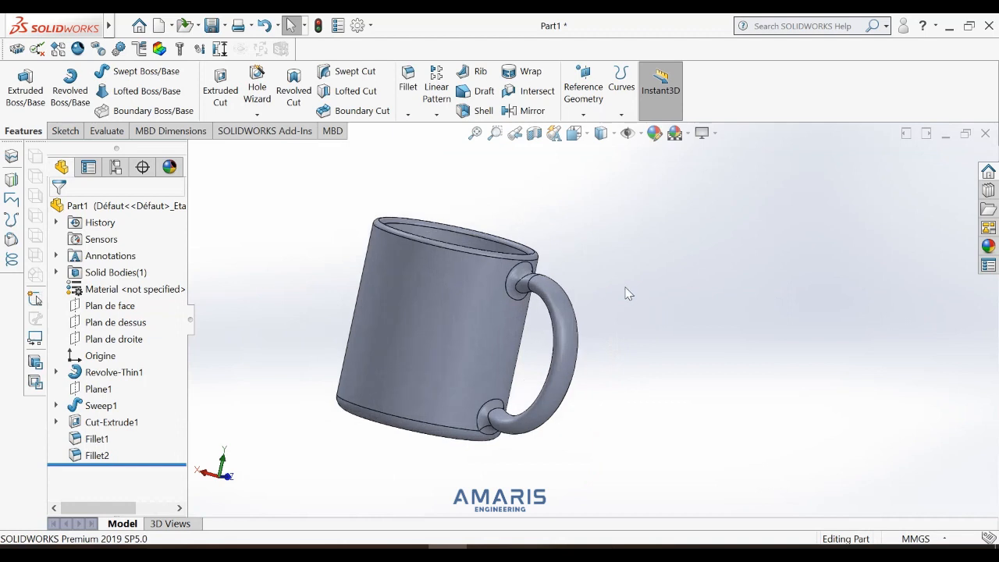
right_click(625, 289)
left_click(671, 355)
left_click_drag(653, 305, 686, 226)
right_click(698, 207)
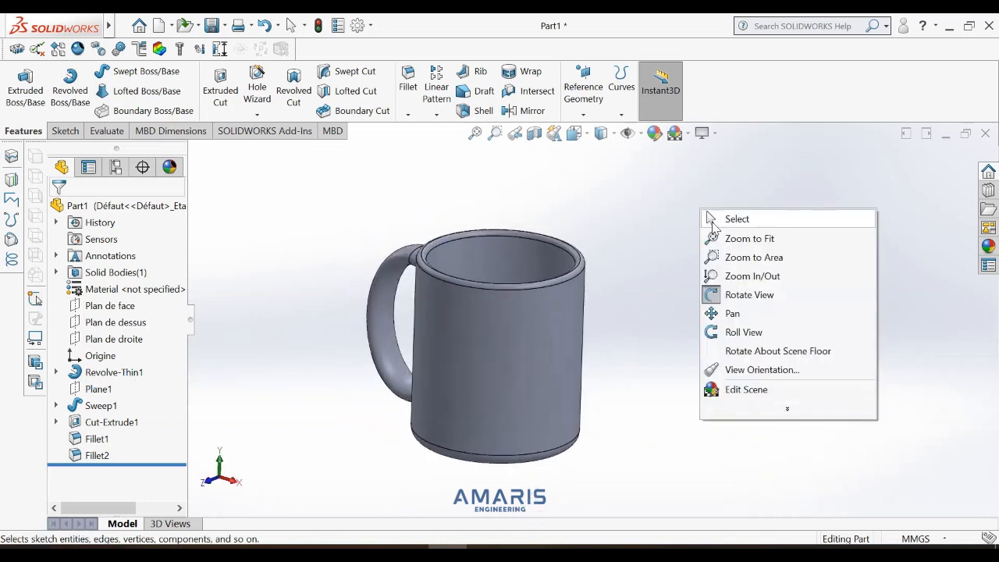
left_click(725, 218)
Apply a light blue color appearance (RGB 92, 175, 255) to the whole cup part.
left_click(91, 207)
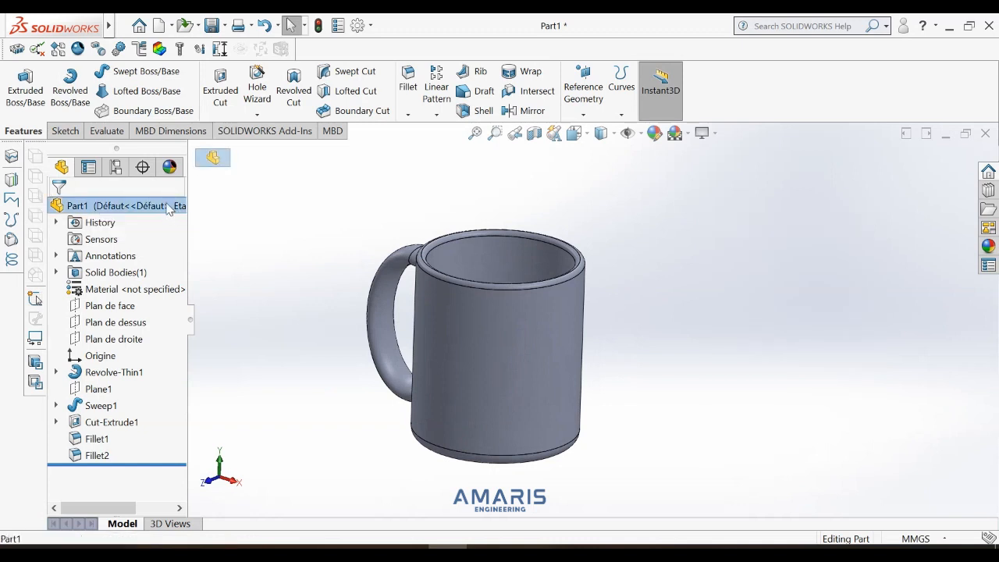
right_click(167, 207)
left_click(206, 185)
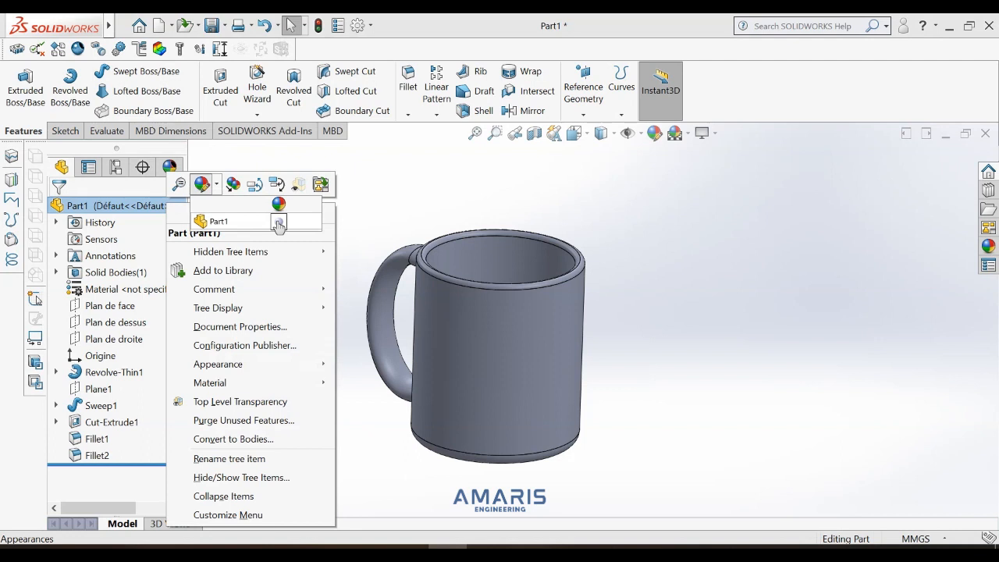
left_click(209, 192)
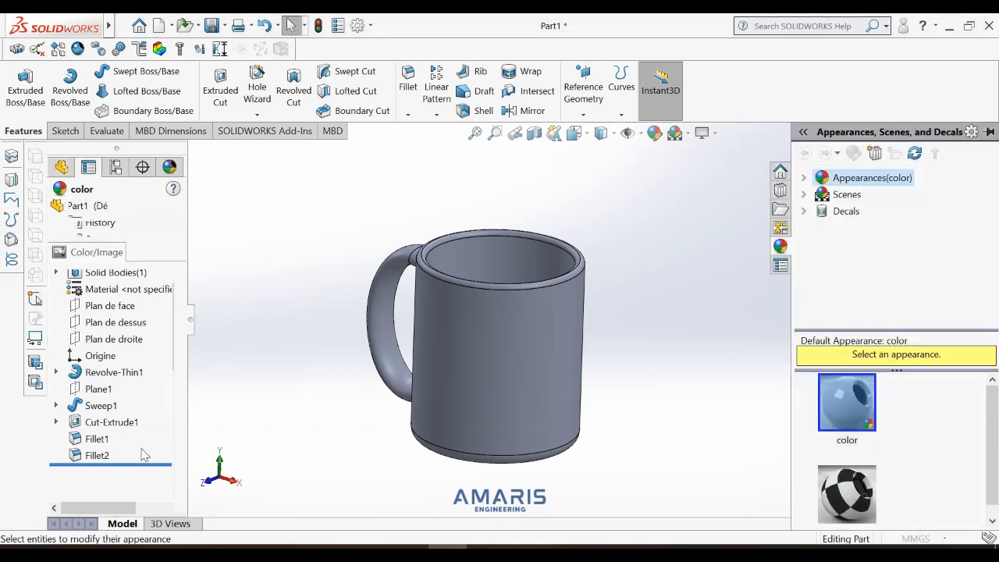
left_click_drag(178, 334, 158, 394)
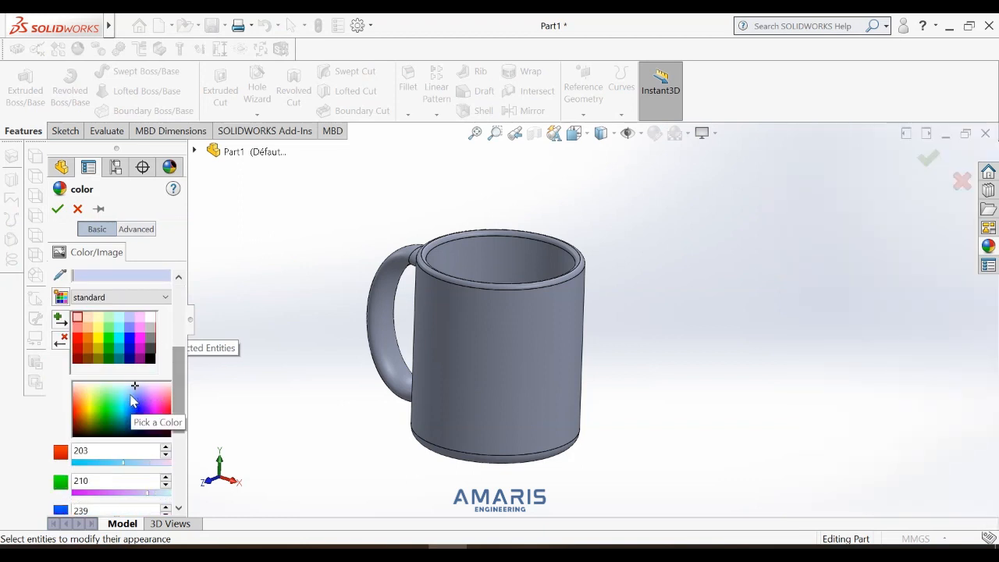
left_click(131, 395)
left_click(131, 391)
left_click(130, 398)
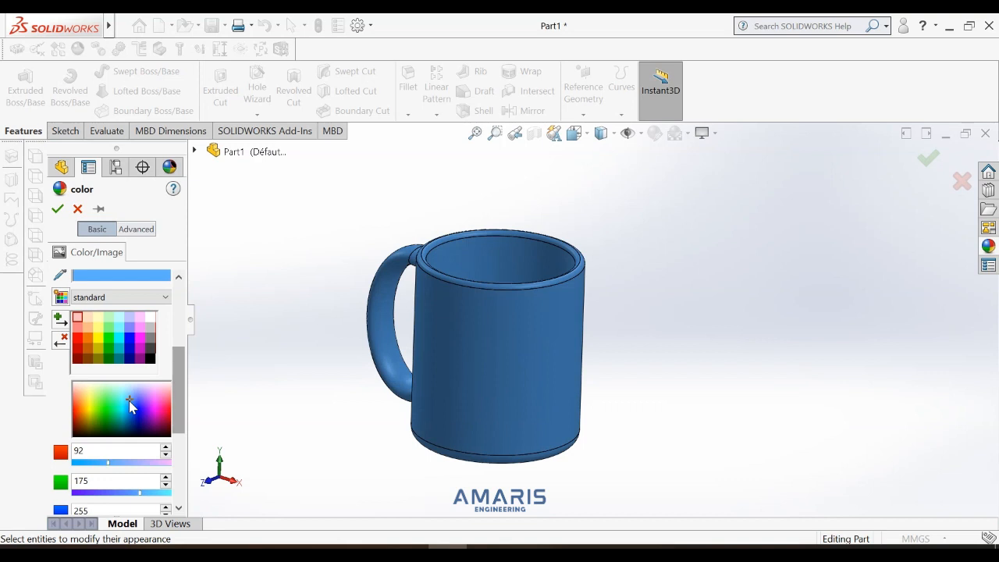
left_click(58, 209)
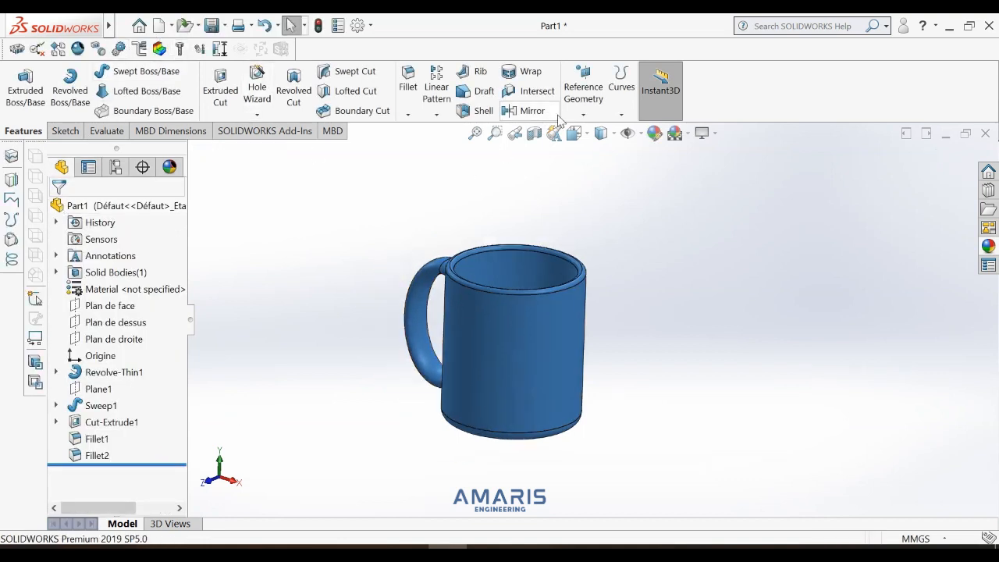
Orient the cup to the standard Trimetric view, with the whole model in sight.
left_click(574, 133)
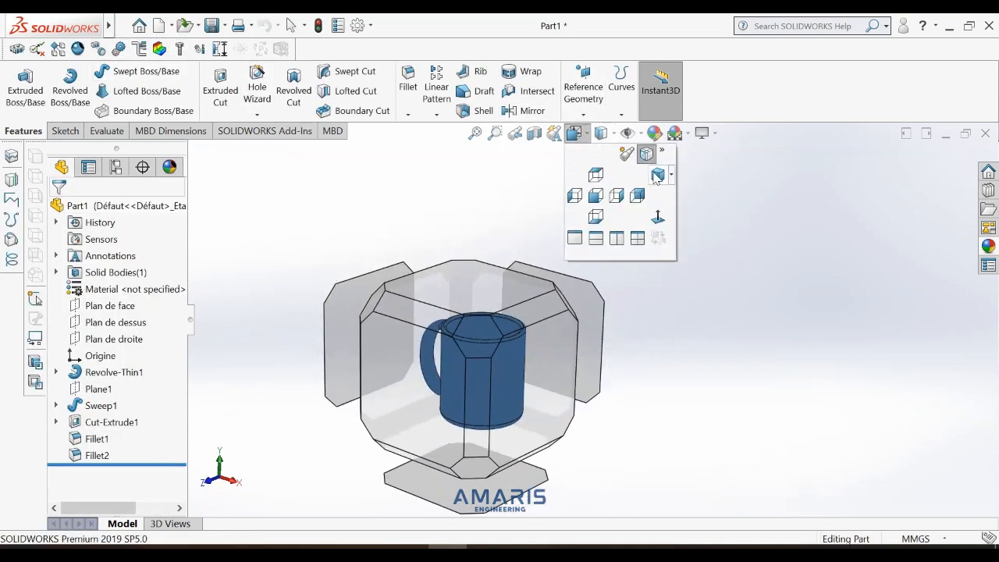
left_click(660, 178)
scroll(823, 203, "down", 1)
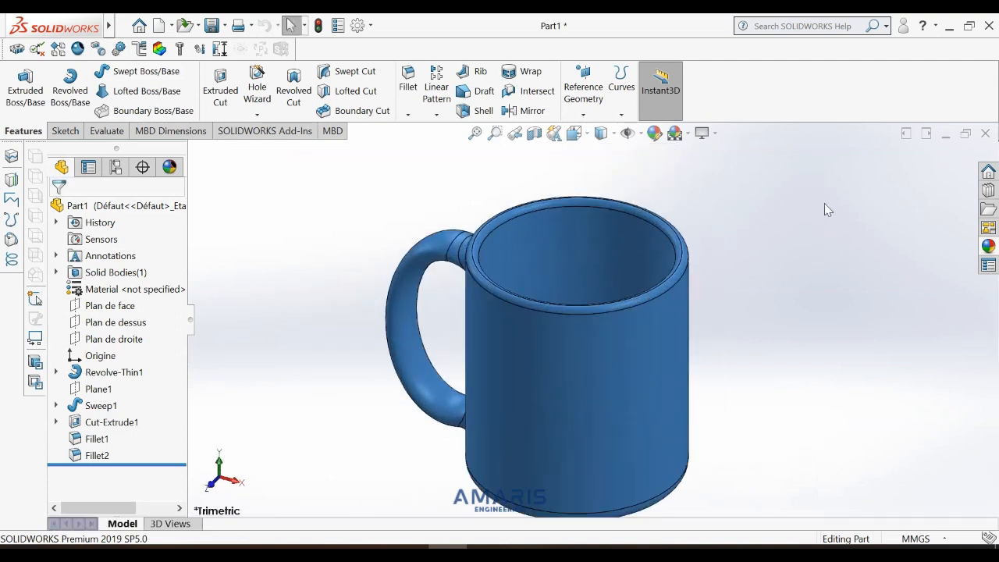
scroll(800, 342, "up", 1)
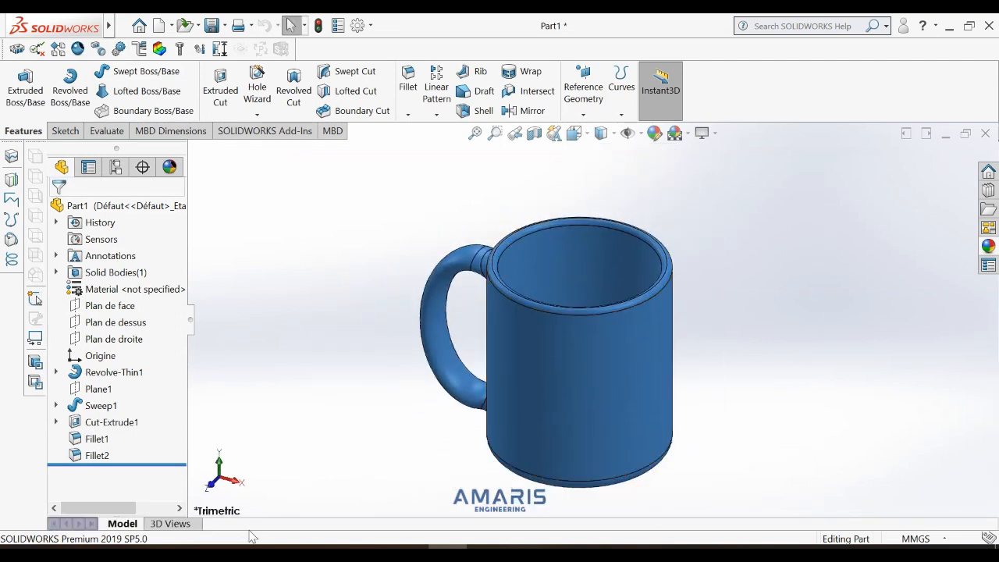